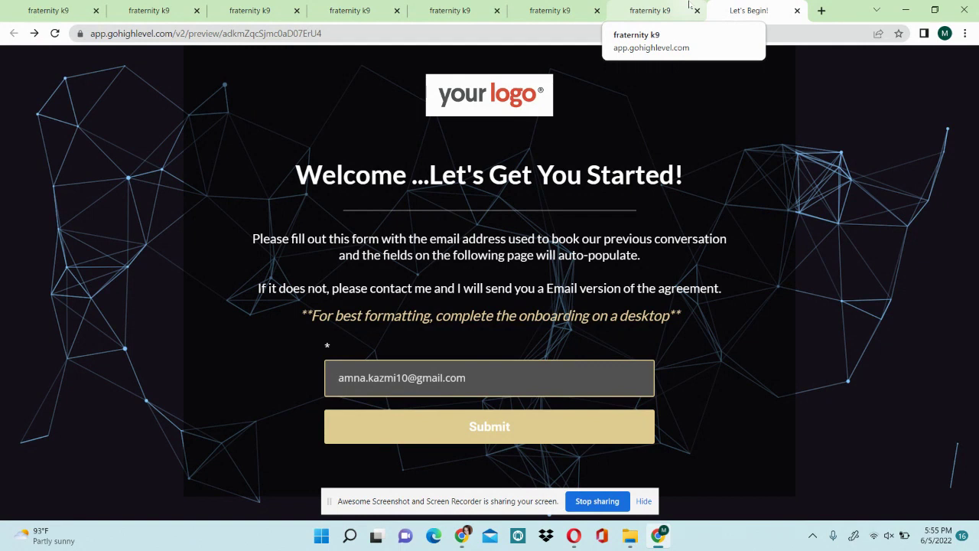
Look over the Onboarding Pipeline stages in the opportunities view and the account's custom values list
left_click(689, 6)
left_click(769, 8)
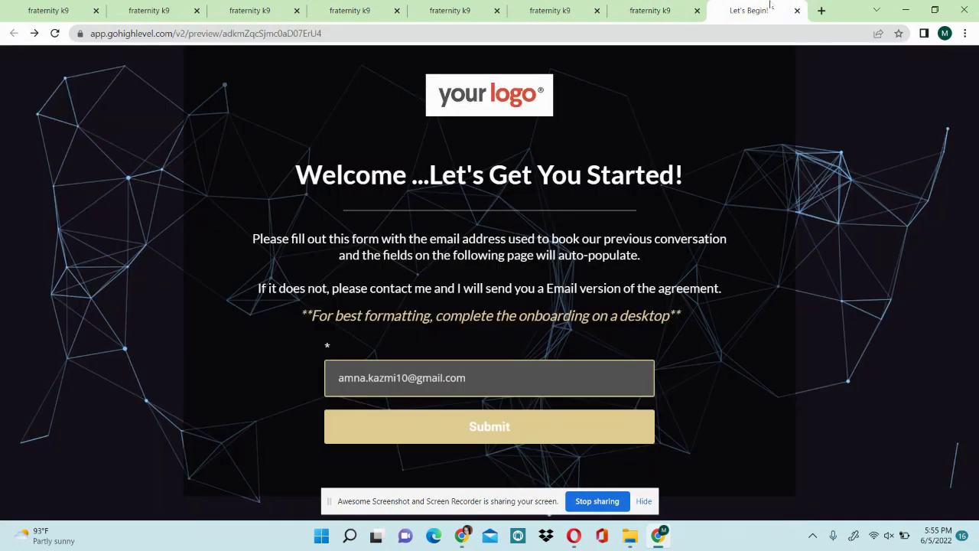
left_click(547, 8)
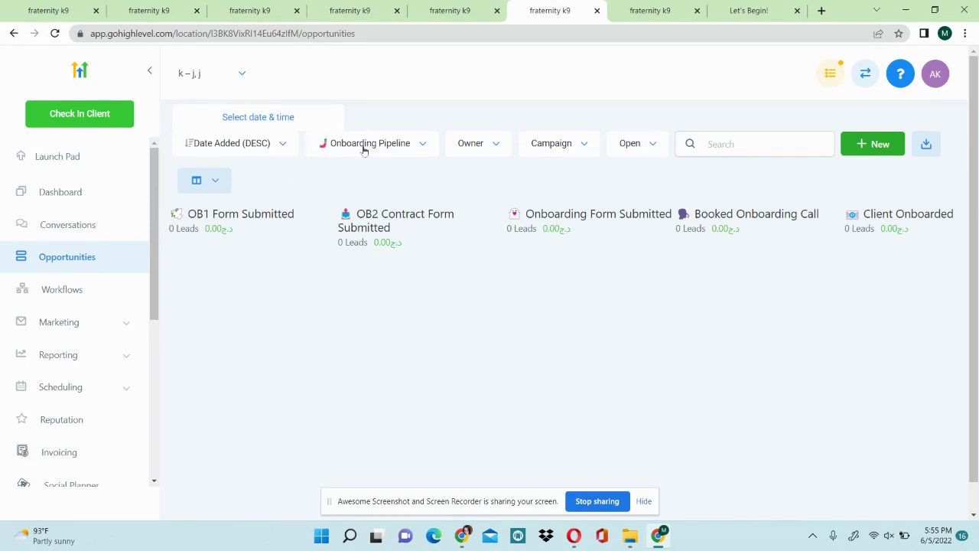
left_click(457, 8)
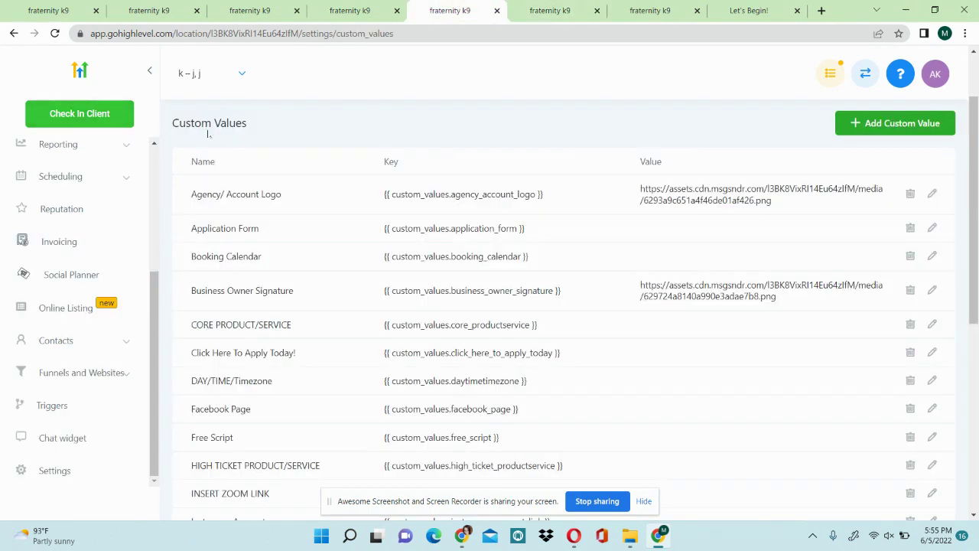
Examine the marketing email templates and the contract email preview down to the client and agency signatures, and close the preview
left_click(359, 8)
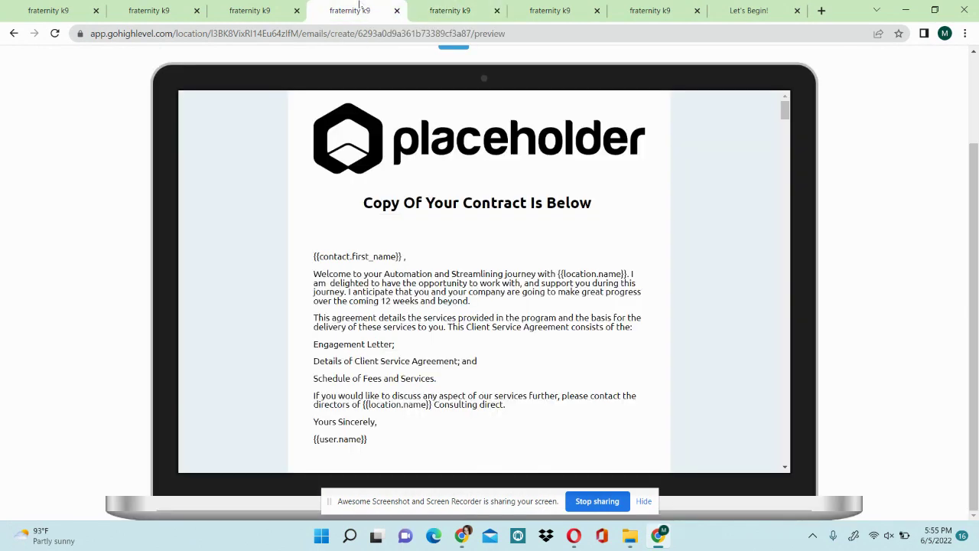
scroll(500, 315, "down", 3)
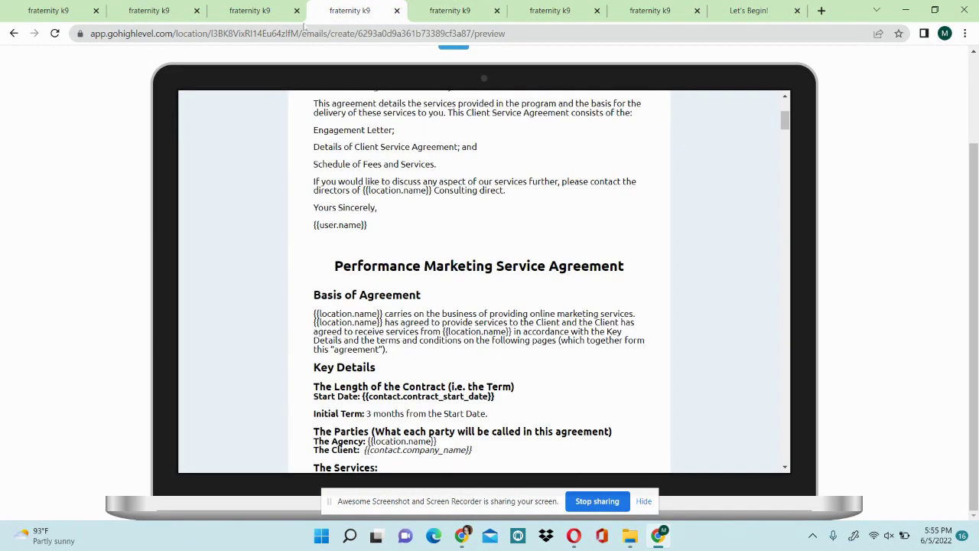
left_click(289, 10)
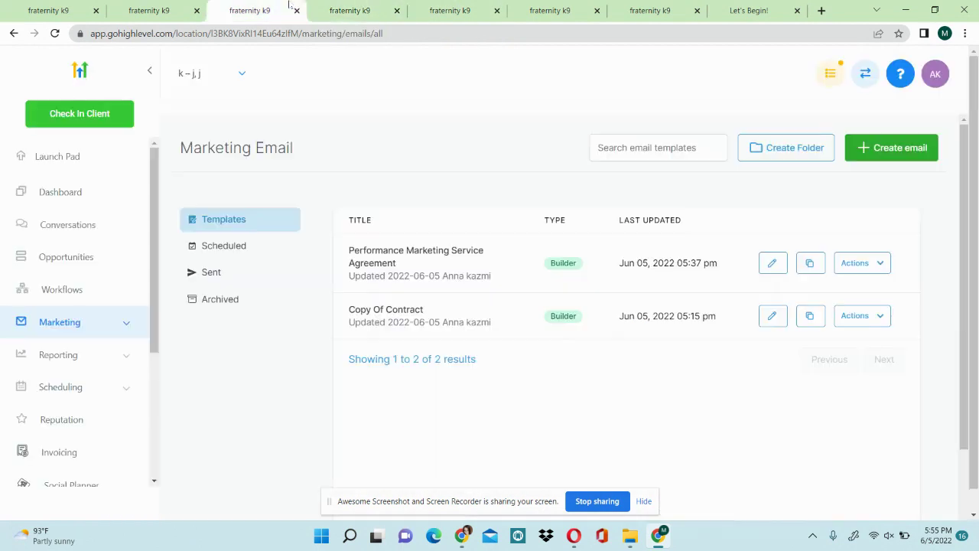
left_click(361, 250)
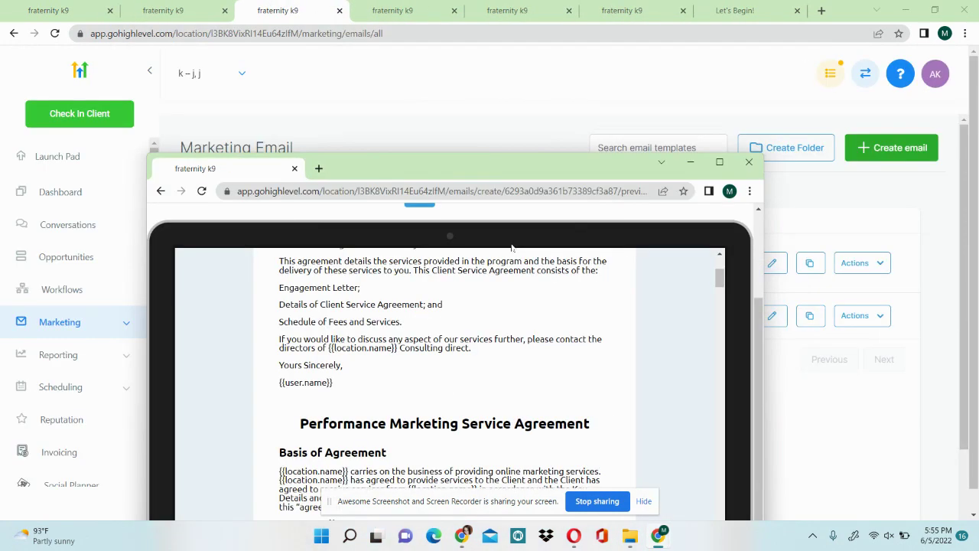
left_click(719, 162)
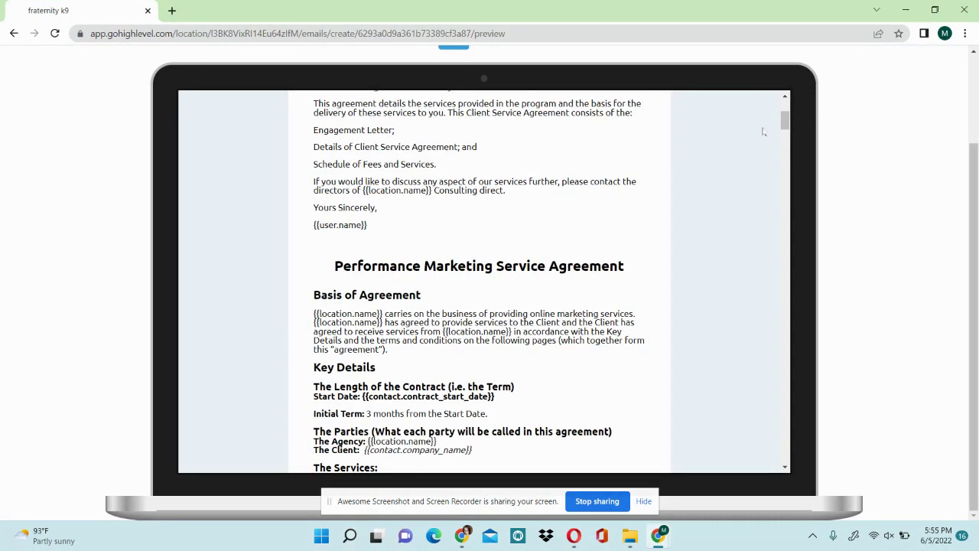
left_click_drag(785, 123, 795, 472)
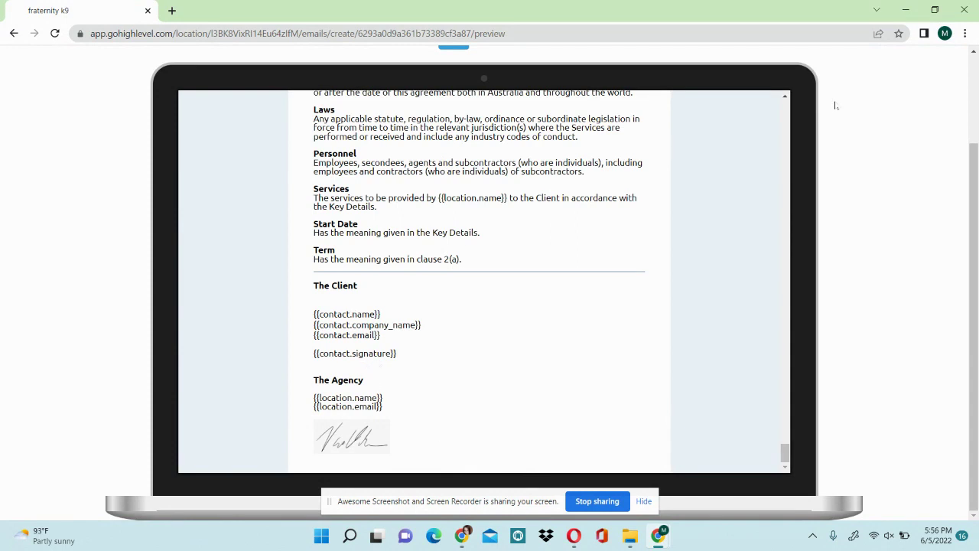
left_click(964, 9)
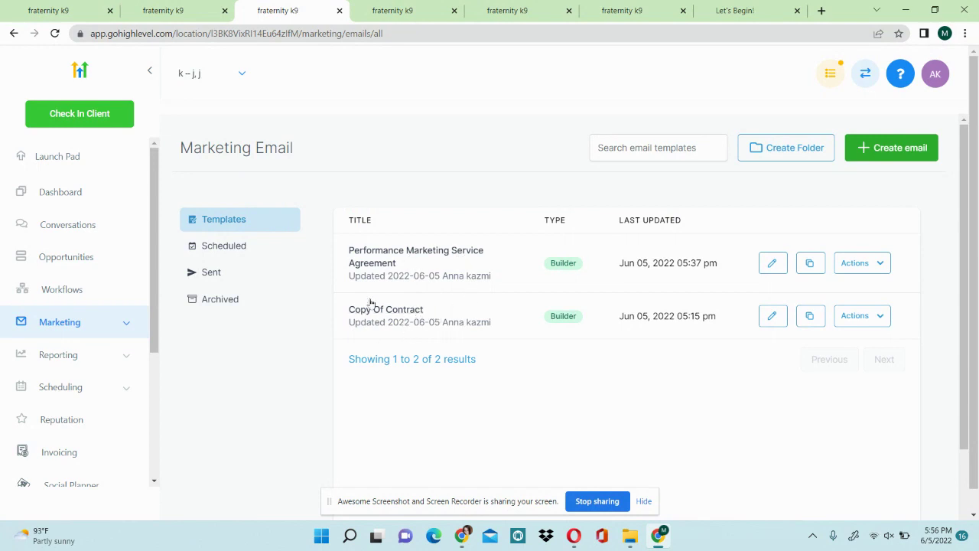
Review the list of onboarding workflows from Onboarding 1 - Contract Reminder to Onboarding 7: Call Booked Reminder
key("ctrl+Page_Up")
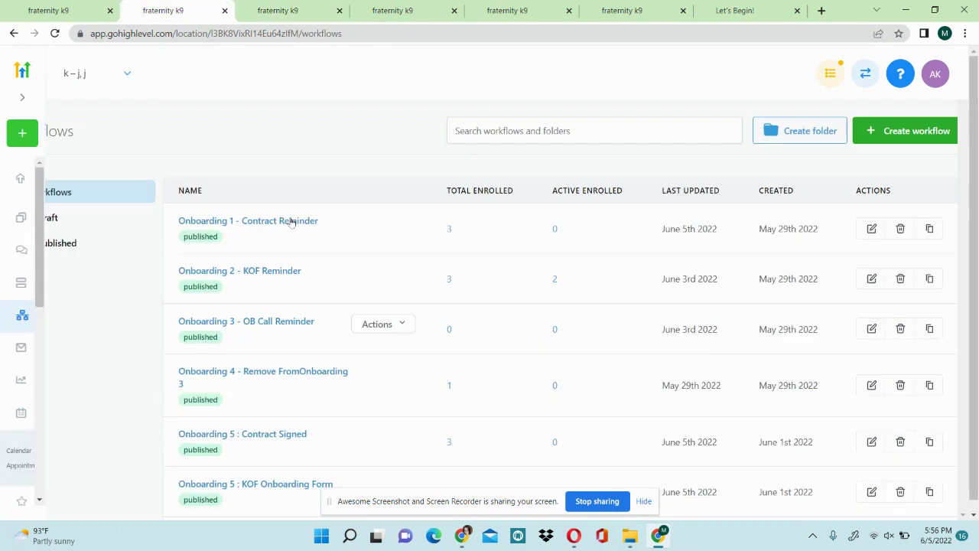
scroll(174, 433, "down", 2)
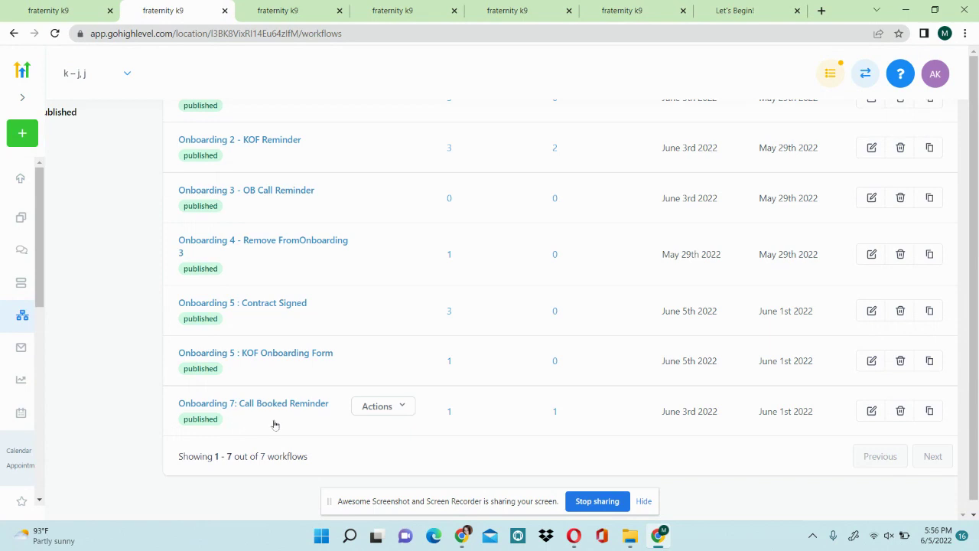
scroll(233, 182, "up", 2)
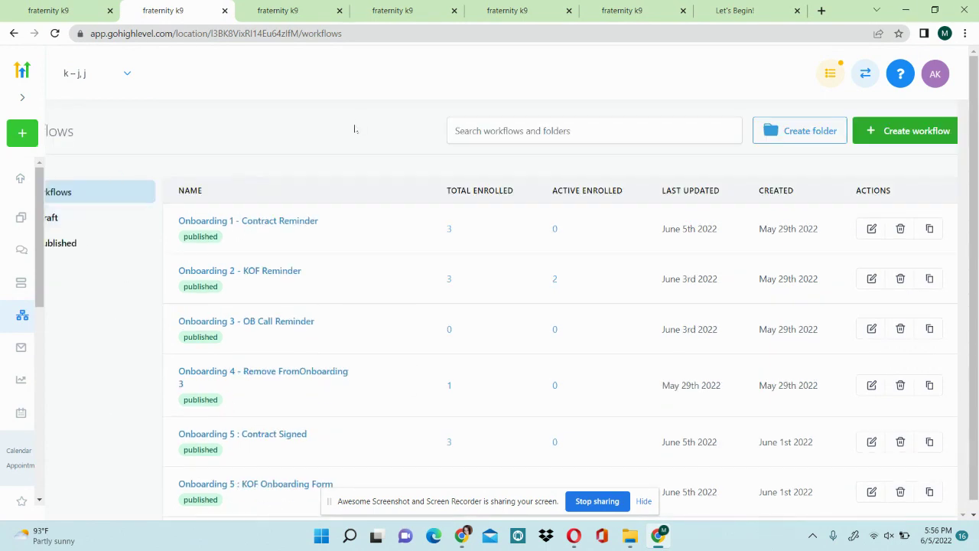
Fill in the client's saved email address on the Onboarding Contract Funnel's Let's Begin page and submit it
left_click(711, 6)
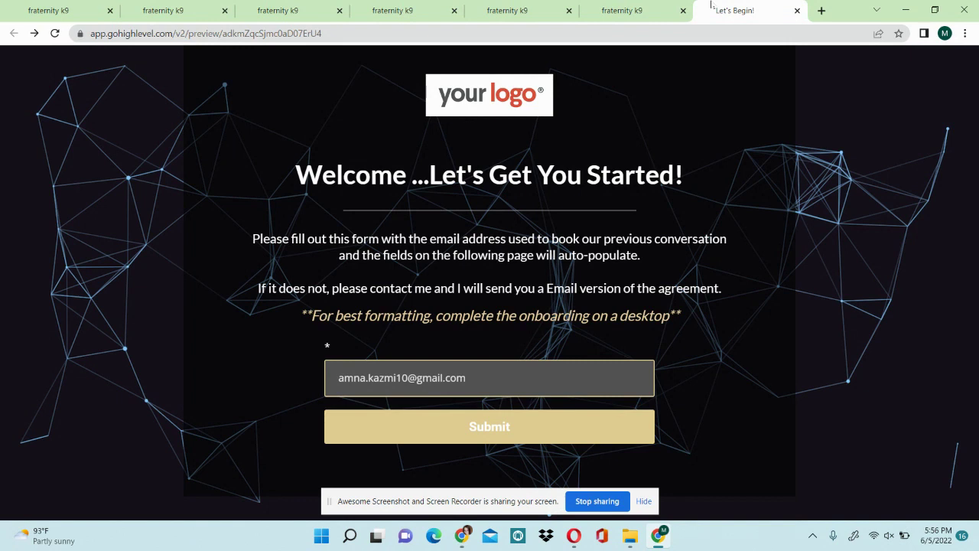
left_click(621, 10)
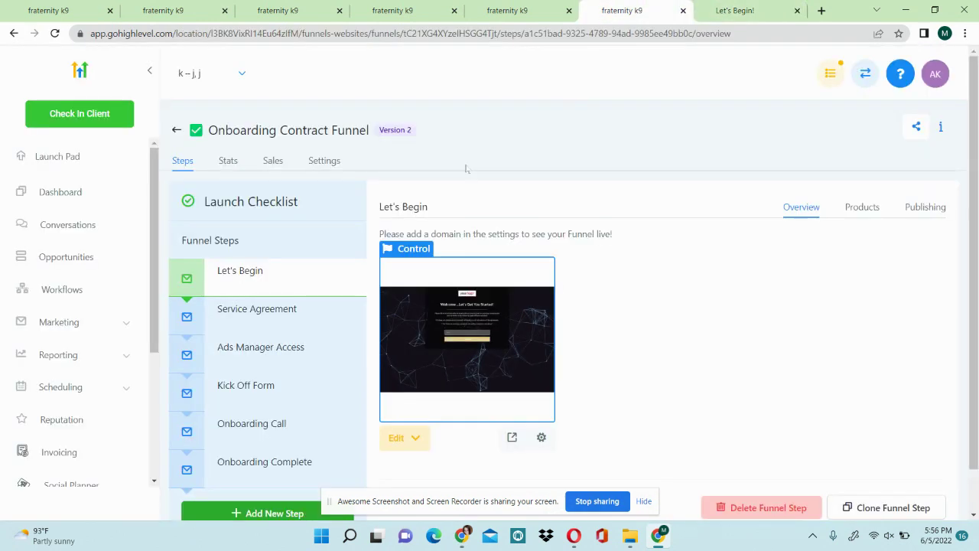
left_click(739, 7)
left_click(480, 387)
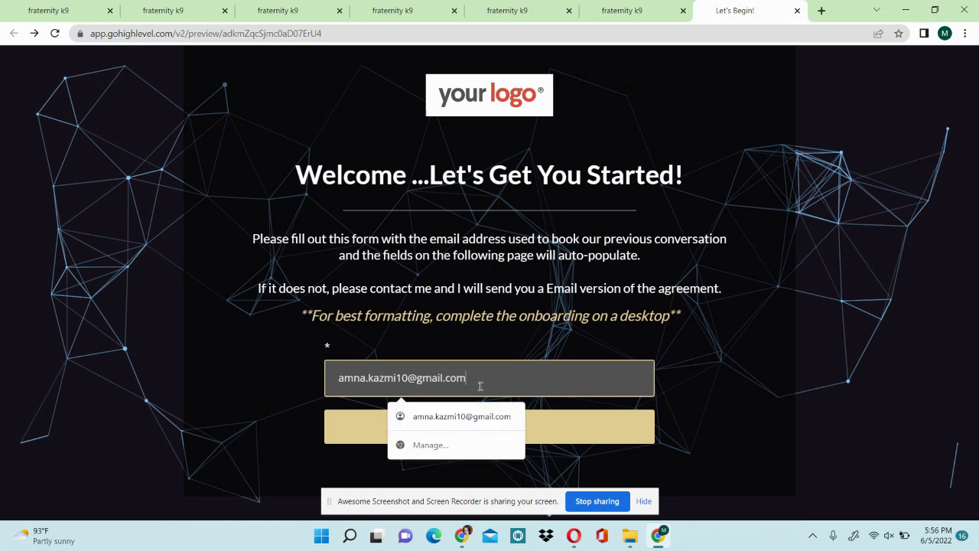
left_click(452, 418)
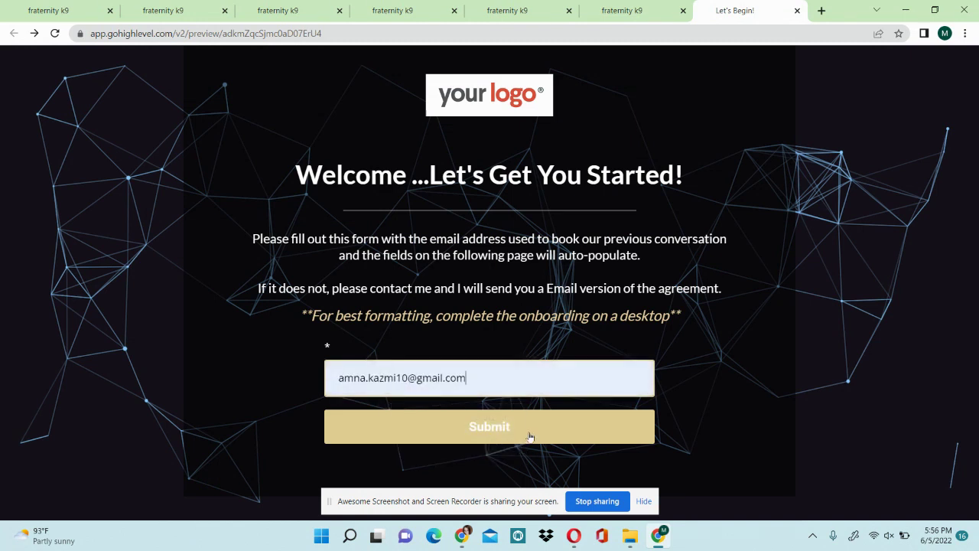
left_click(530, 437)
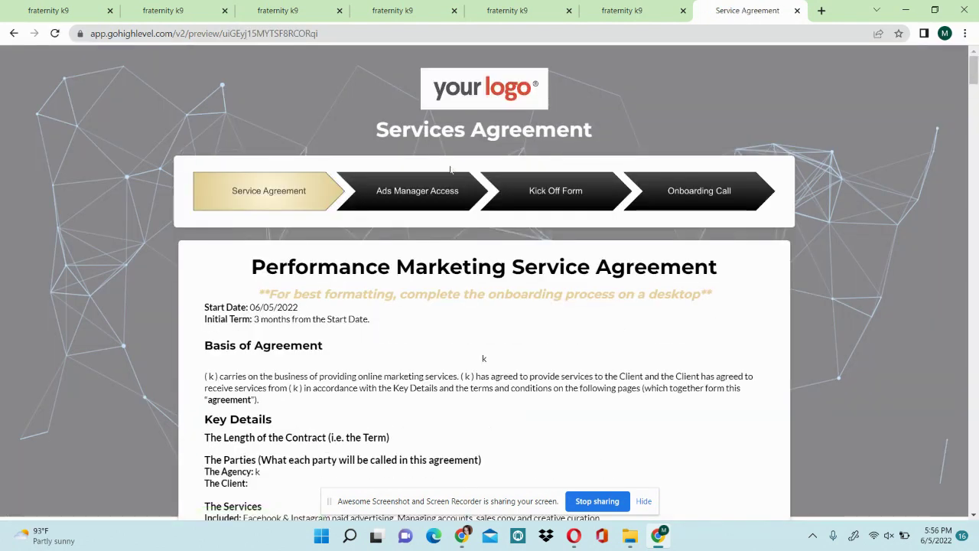
Look over the opening part of the Services Agreement page and compare it with the custom values for logo and signature
scroll(717, 323, "down", 5)
scroll(718, 321, "up", 4)
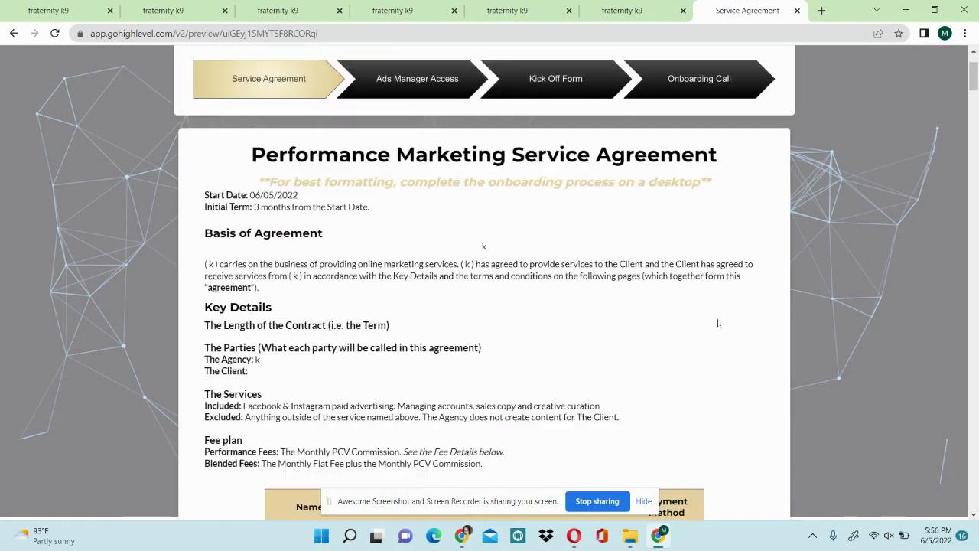
scroll(717, 320, "up", 1)
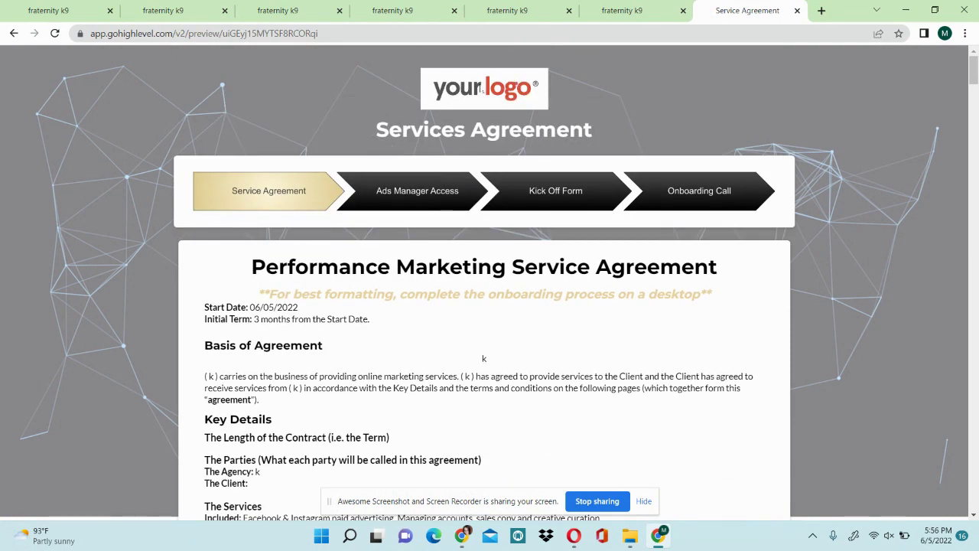
left_click(525, 9)
left_click(413, 10)
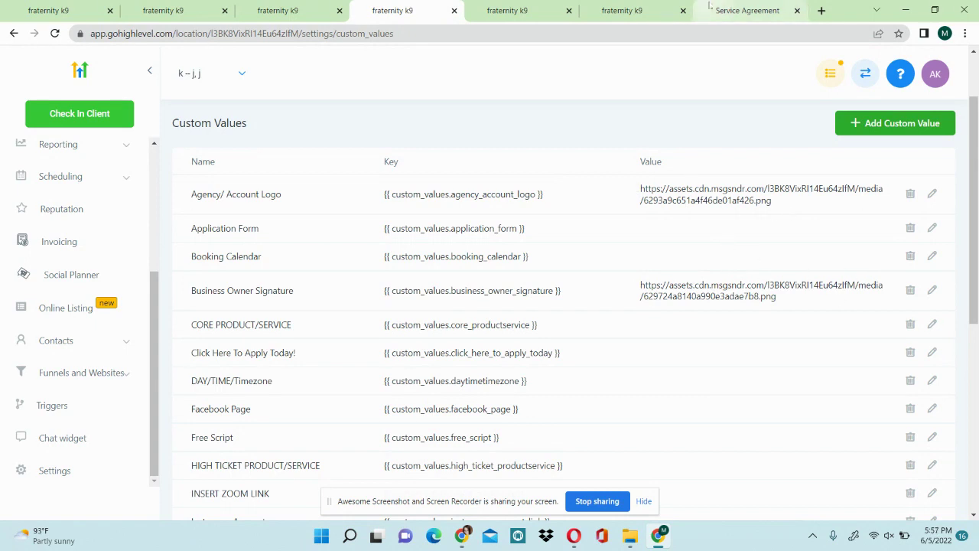
left_click(746, 11)
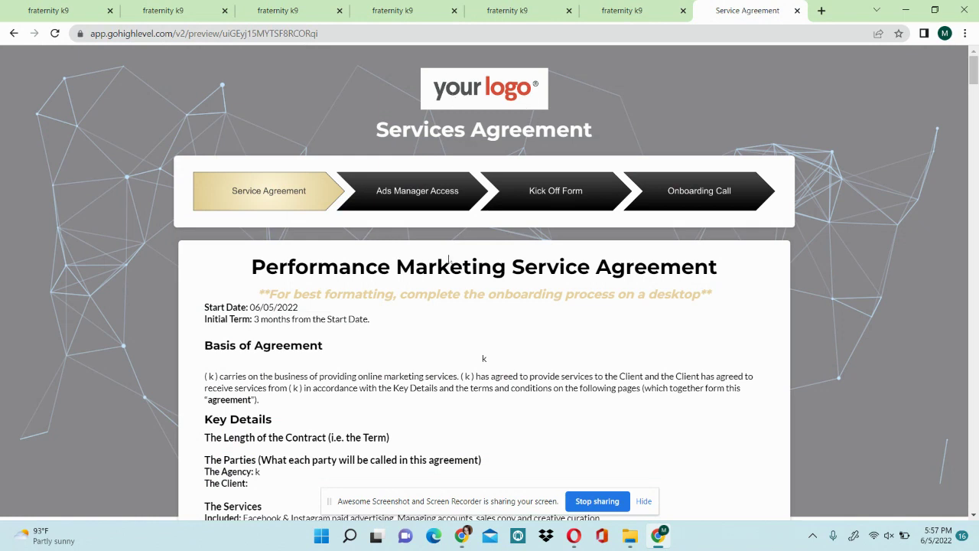
Read through the Performance Marketing Service Agreement from Basis of Agreement, past the fee table and terms, to the signature form
scroll(433, 370, "down", 1)
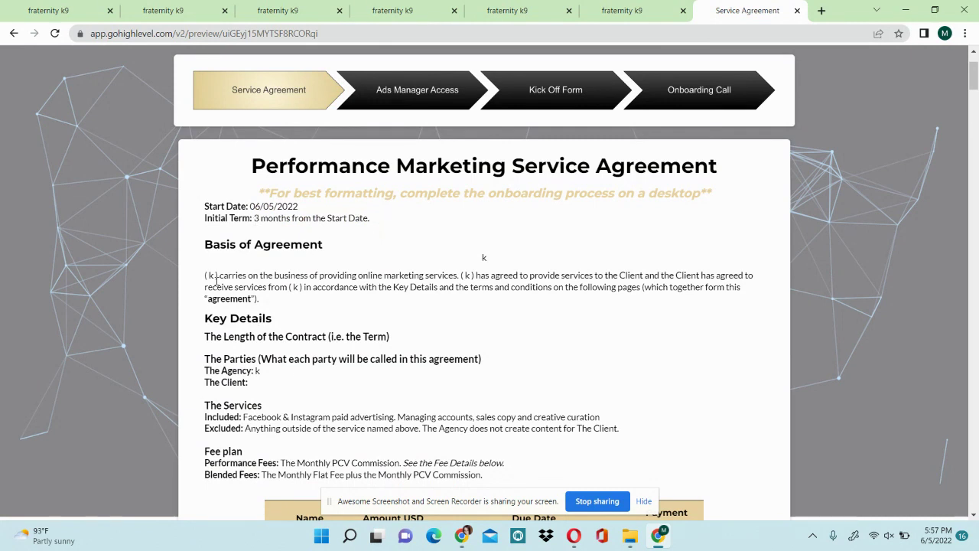
scroll(283, 319, "down", 1)
double_click(209, 231)
left_click_drag(205, 232, 203, 231)
left_click(215, 231)
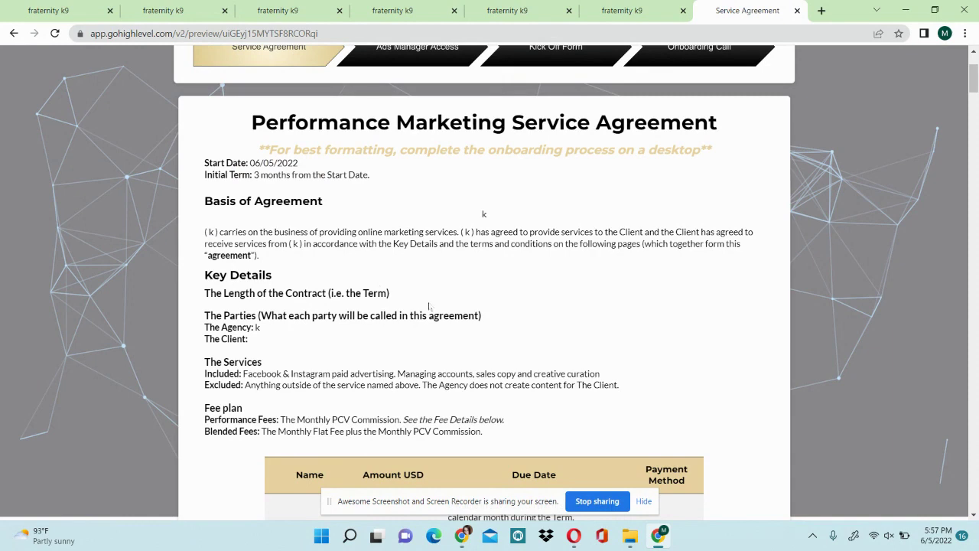
scroll(431, 308, "down", 15)
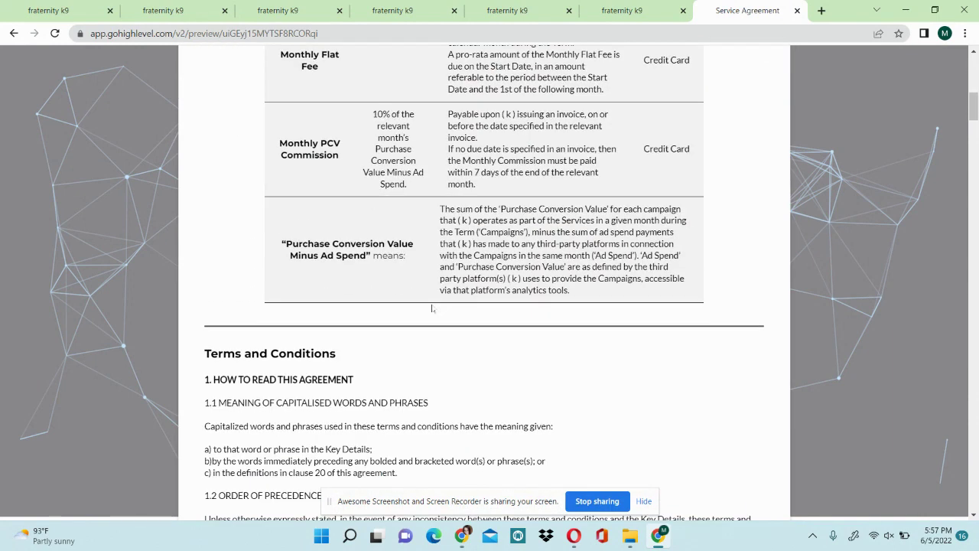
scroll(431, 309, "down", 8)
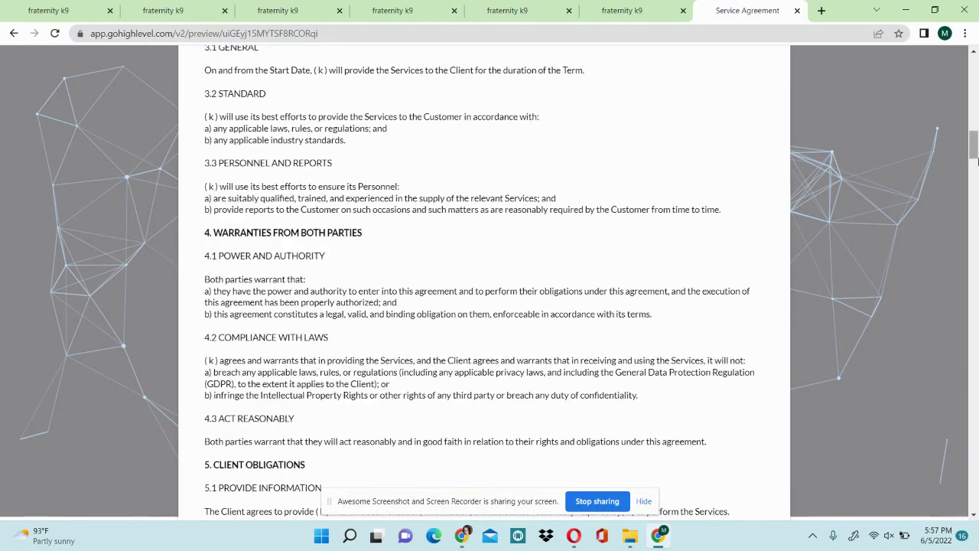
right_click(974, 182)
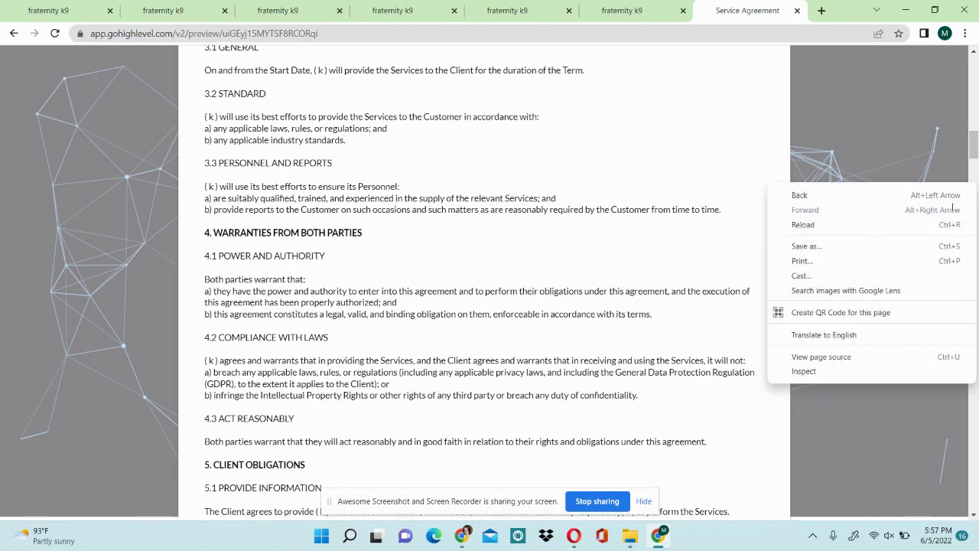
scroll(961, 162, "down", 5)
scroll(960, 161, "down", 2)
left_click(974, 172)
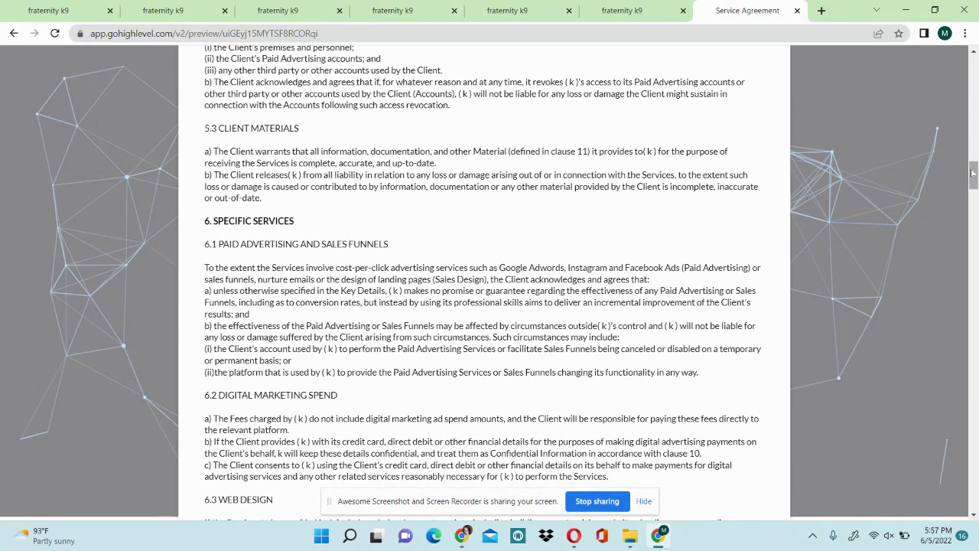
mouse_move(974, 172)
left_mouse_down()
mouse_move(974, 457)
mouse_move(965, 490)
left_mouse_up()
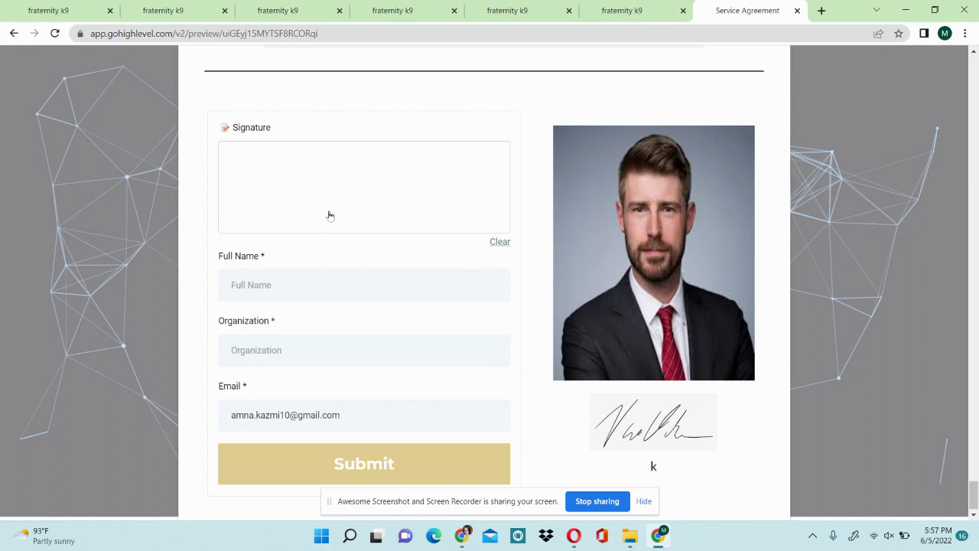
Draw a freehand signature across the Signature box of the service agreement form
right_click(316, 171)
left_click(259, 192)
mouse_move(274, 182)
left_mouse_down()
mouse_move(339, 204)
mouse_move(502, 198)
mouse_move(286, 200)
mouse_move(262, 209)
mouse_move(373, 201)
left_mouse_up()
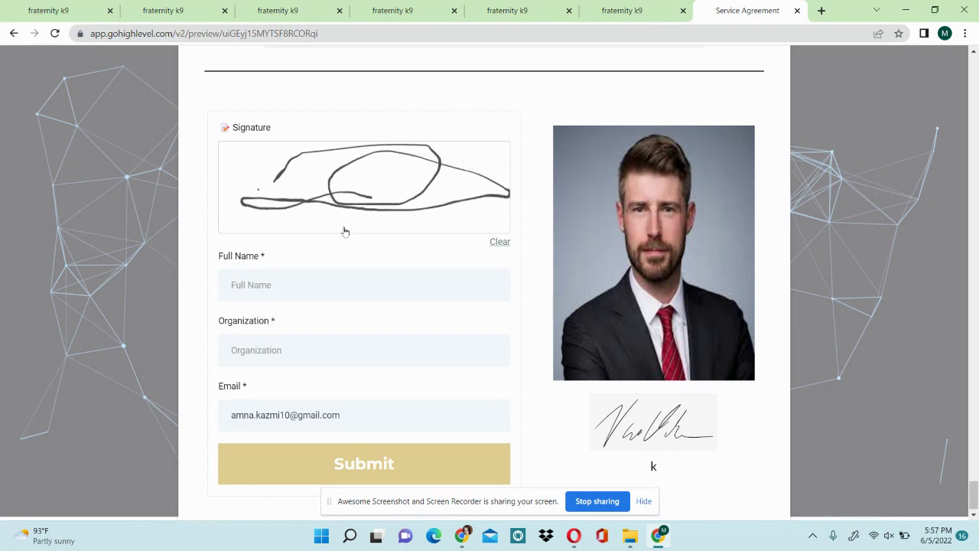
Fill in the client's full name from the saved entry and set the organization to Automate Digital Marketing
left_click(304, 277)
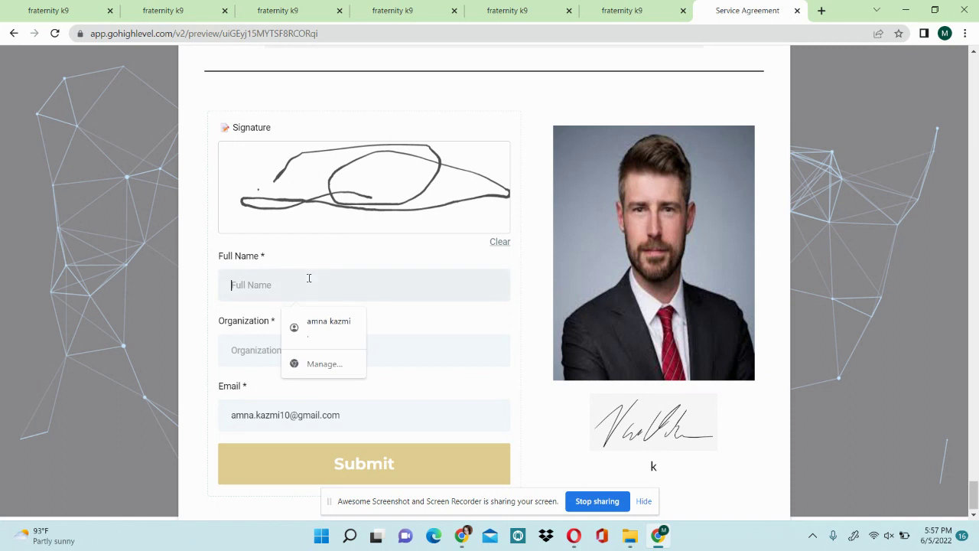
left_click(338, 329)
left_click(275, 349)
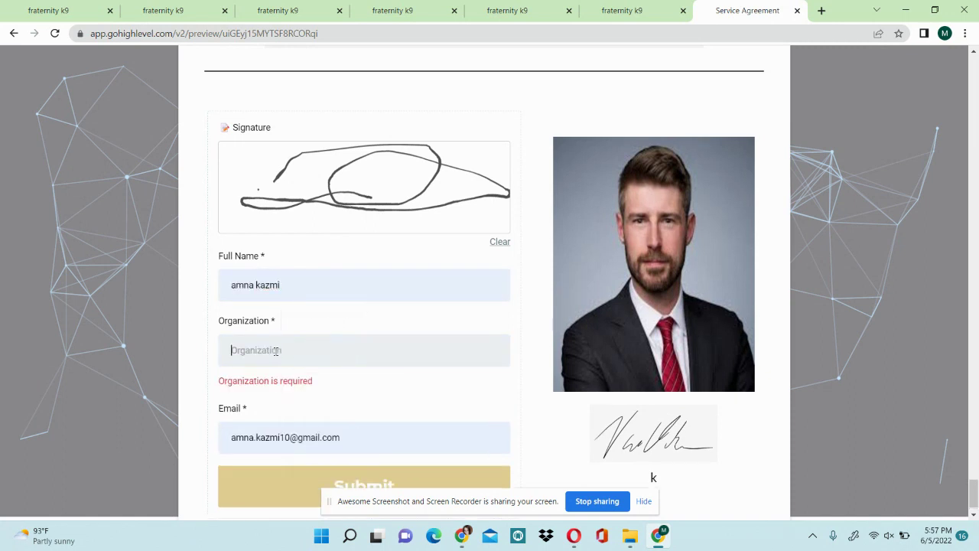
type("automate")
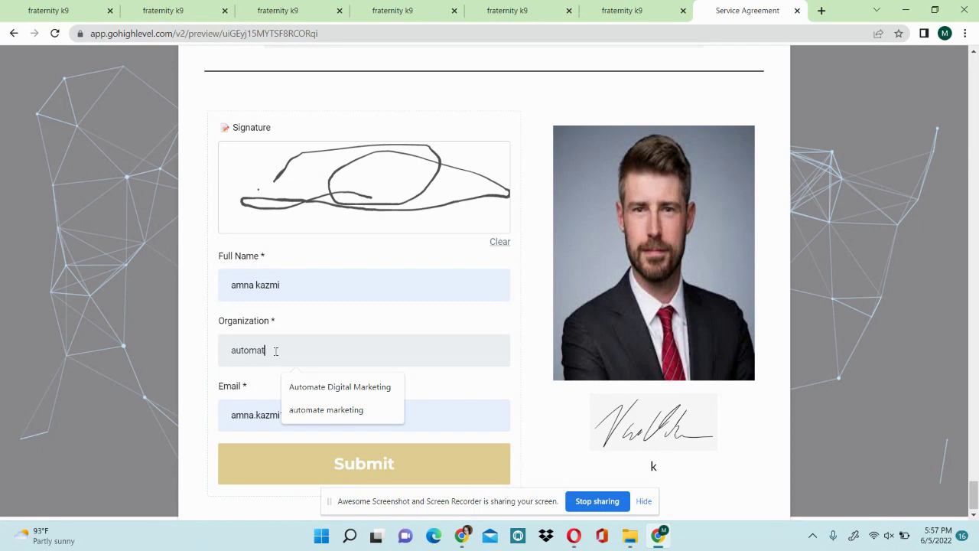
key("Down")
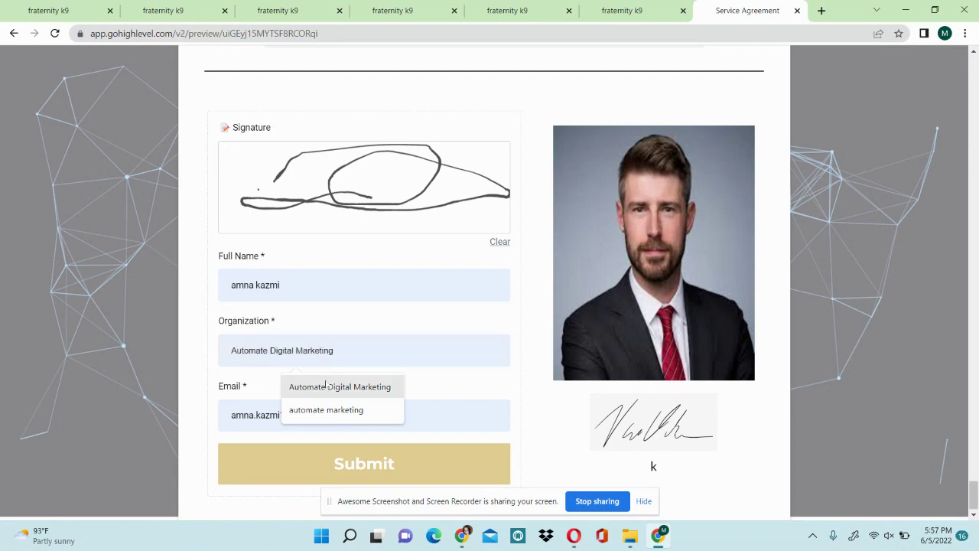
key("Return")
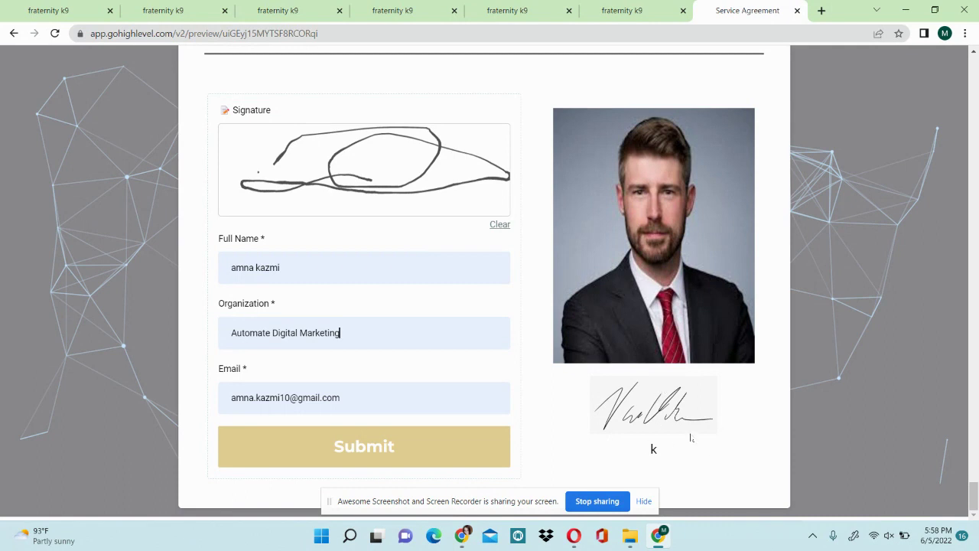
Compare the Business Owner Signature custom value with the signature and agency name beside the service agreement form
left_click(398, 7)
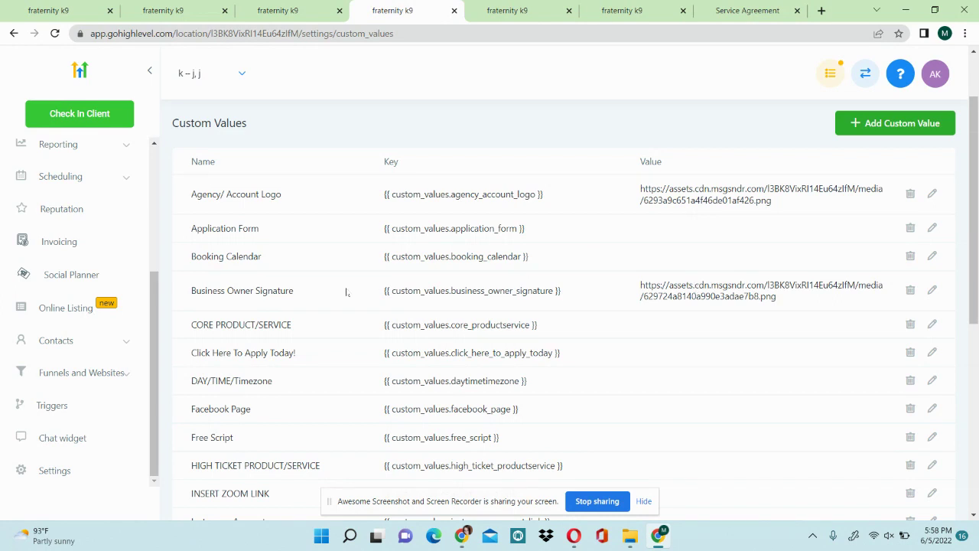
left_click(723, 7)
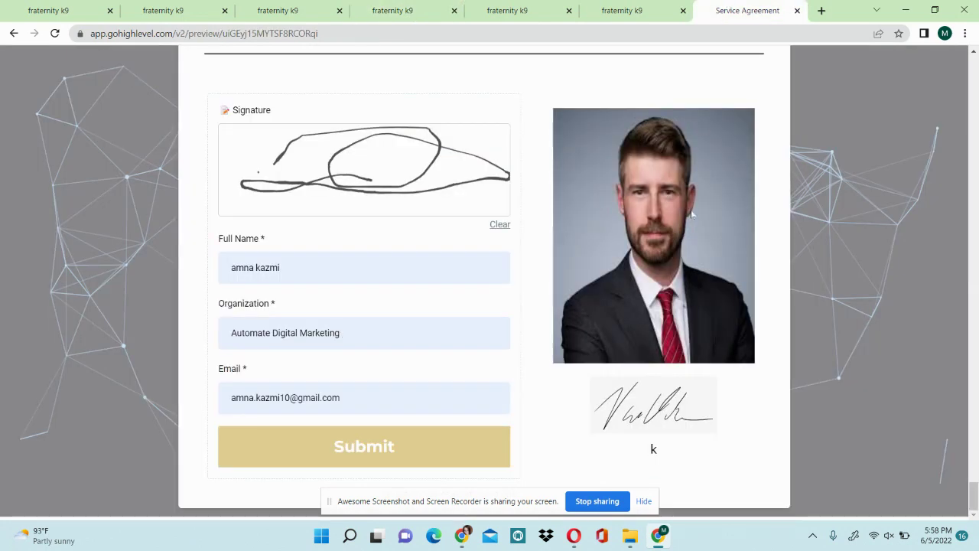
double_click(653, 449)
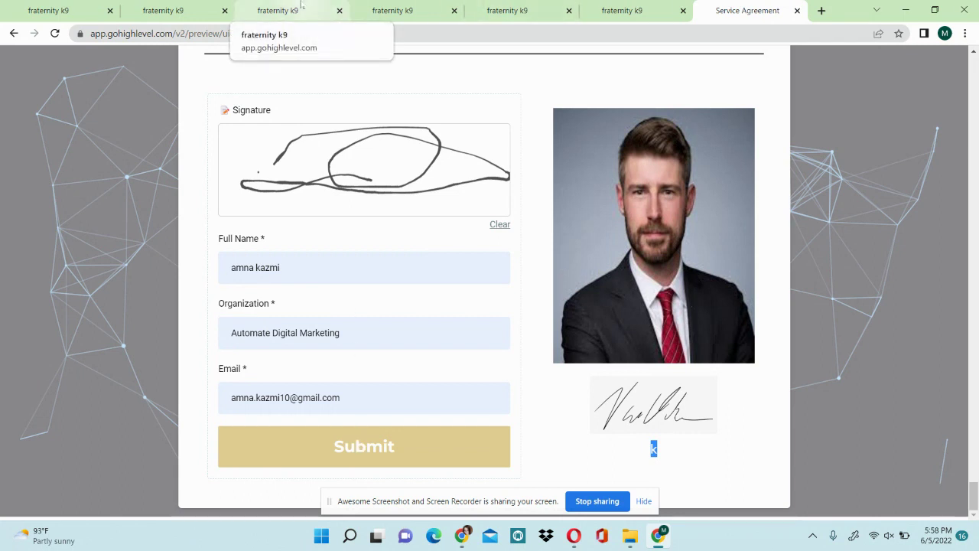
Check the client's lead in the Onboarding Pipeline before submitting the signed agreement
left_click(273, 6)
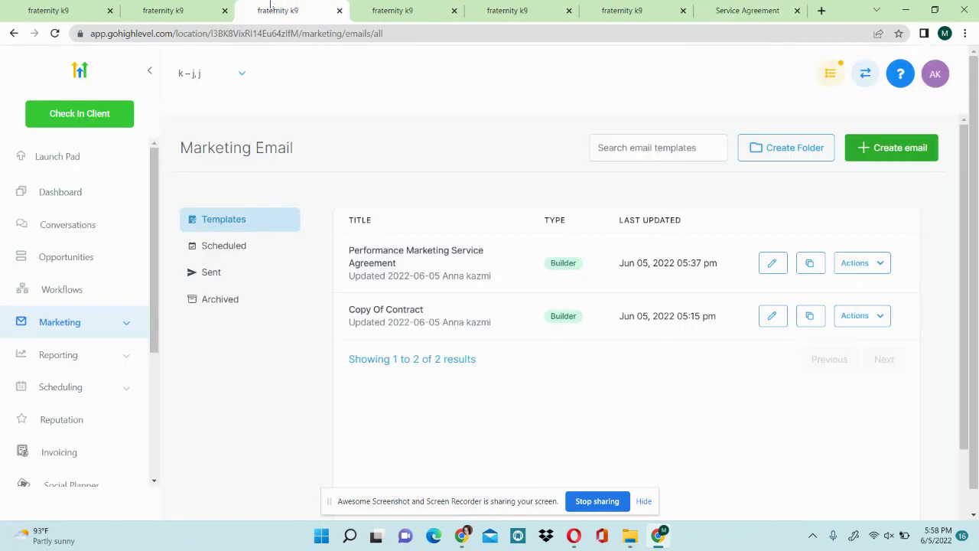
left_click(396, 6)
left_click(505, 6)
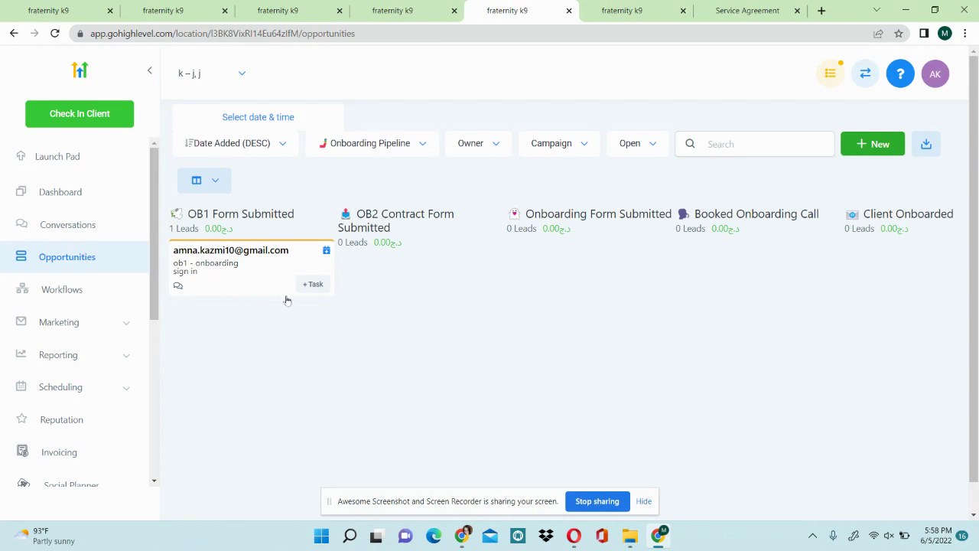
Submit the signed service agreement form and return to the Onboarding Pipeline to check the client's stage
left_click(723, 10)
left_click(357, 438)
left_click(480, 7)
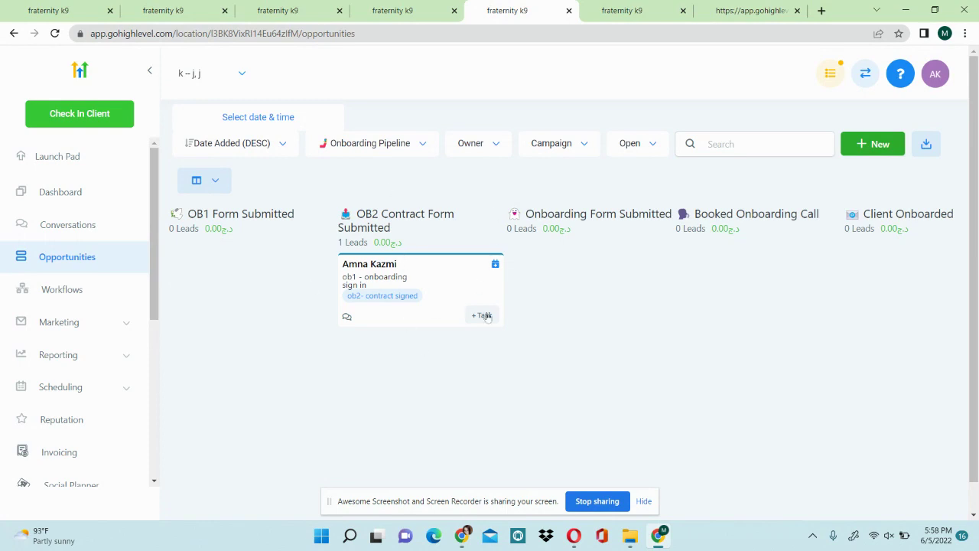
Look over the list of onboarding workflows, including Onboarding 5 : Contract Signed
left_click(67, 7)
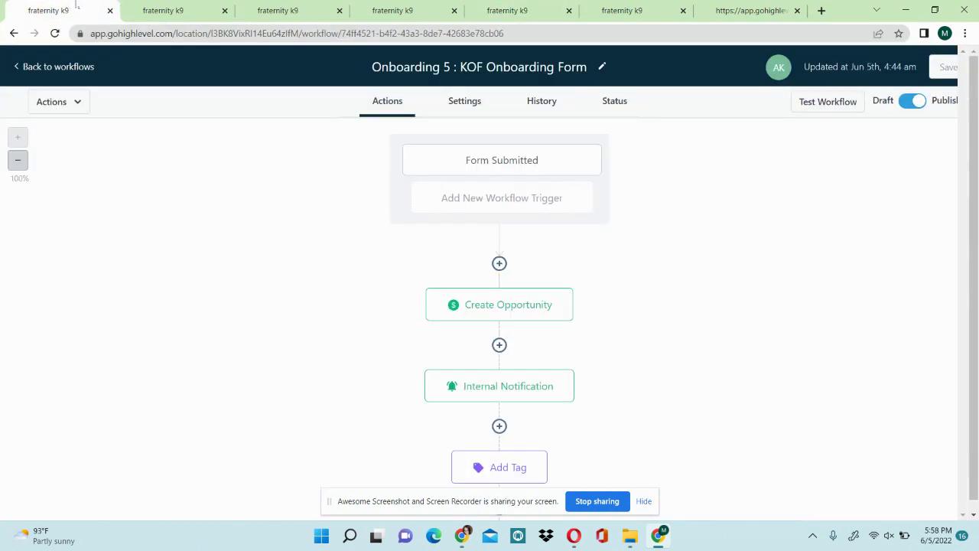
left_click(163, 10)
scroll(284, 385, "down", 2)
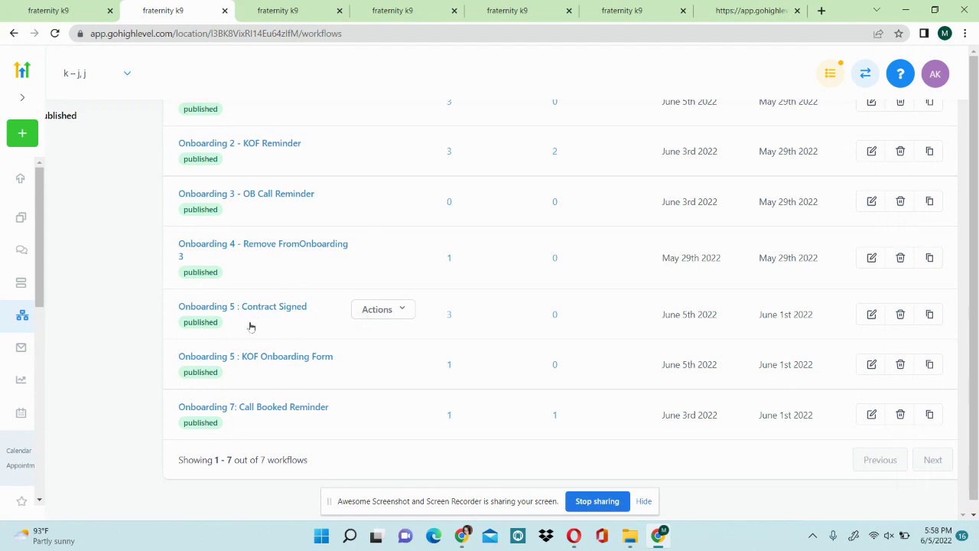
scroll(290, 315, "up", 2)
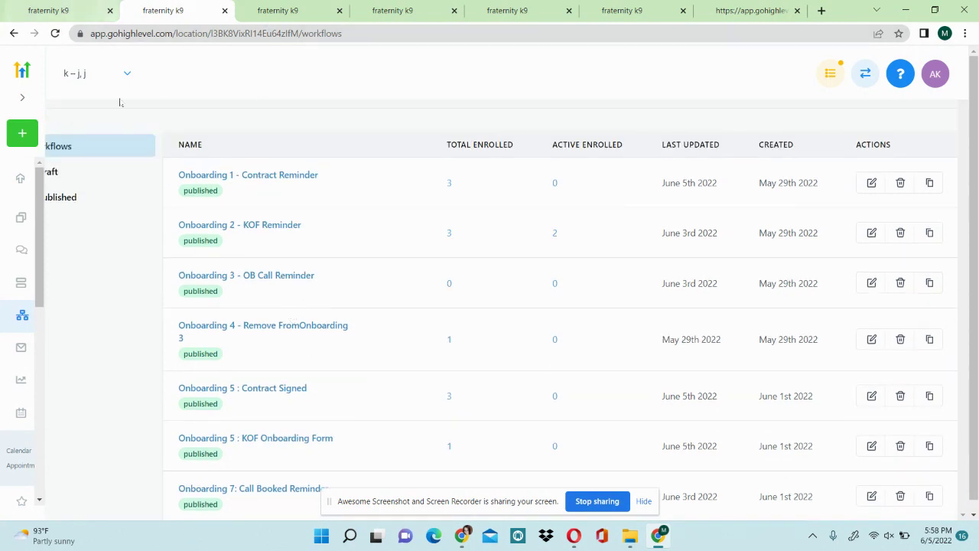
Go to Conversations and show all messages to view the client's conversation
mouse_move(29, 101)
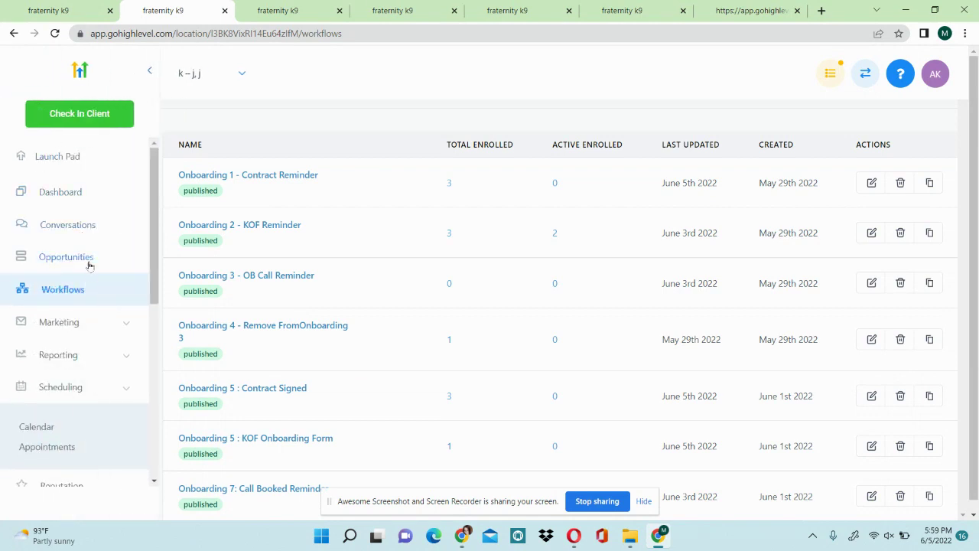
left_click(95, 225)
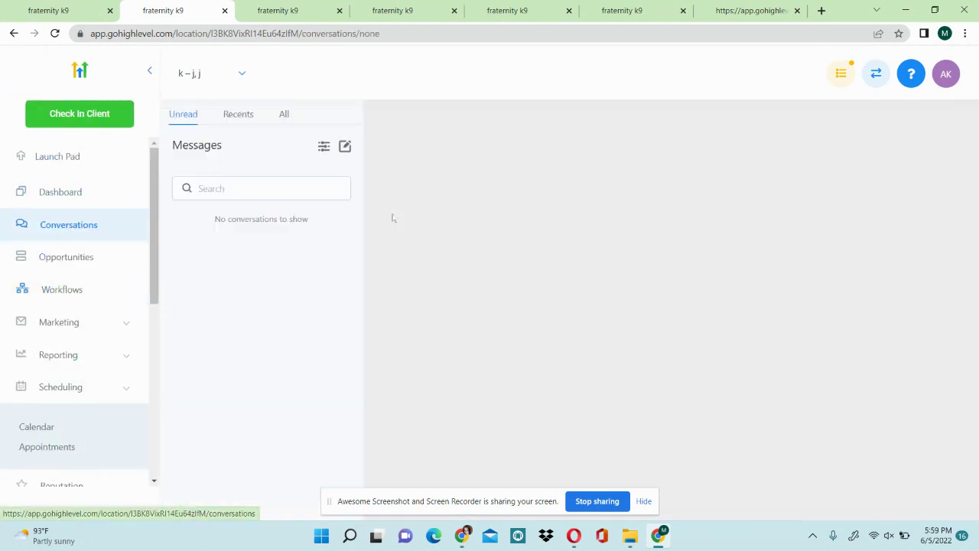
left_click(57, 10)
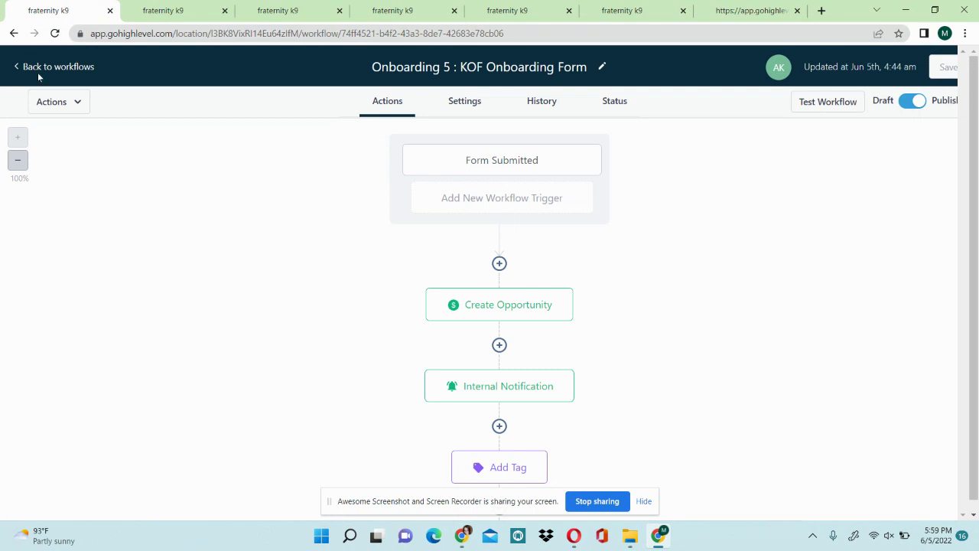
left_click(145, 8)
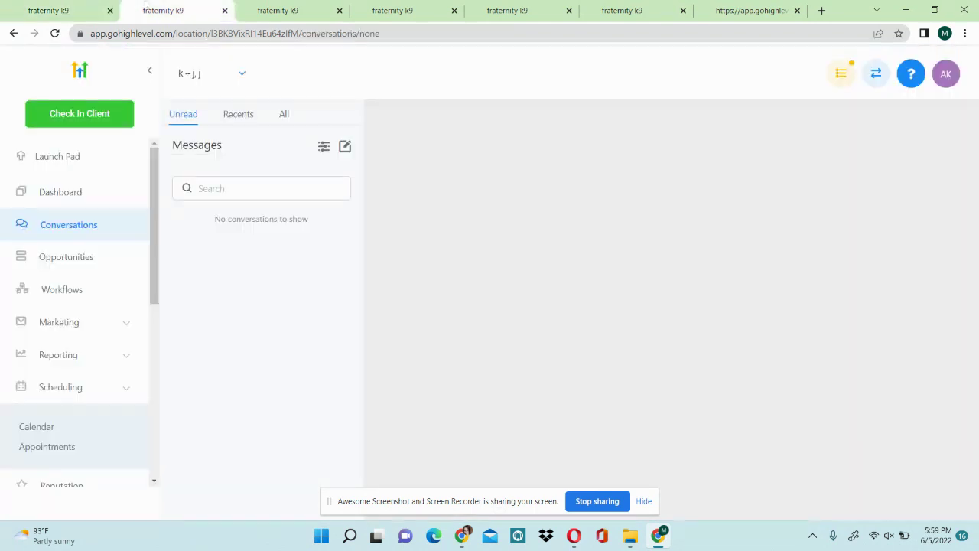
left_click(245, 117)
left_click(283, 117)
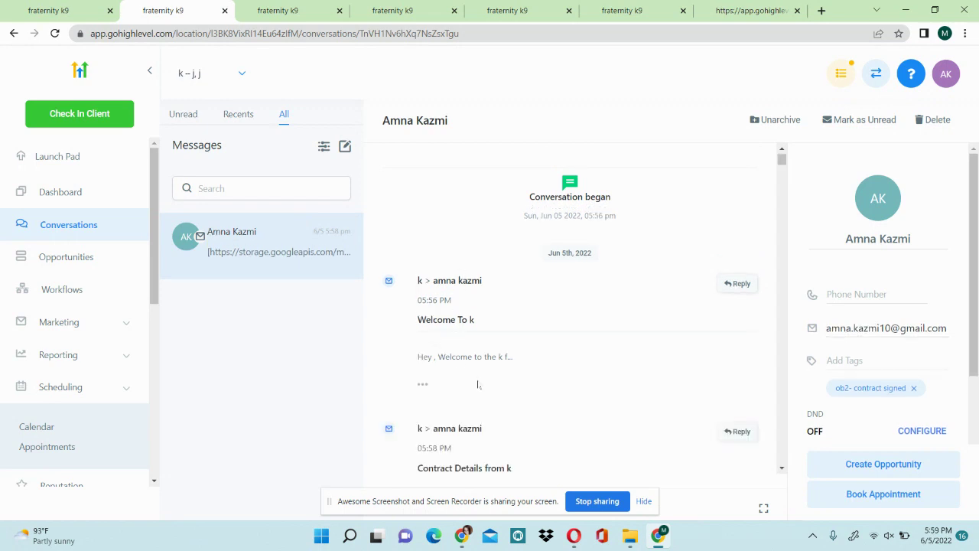
Read the contract details email in the client's conversation, from its heading and key details to the client and agency signatures
scroll(478, 384, "down", 3)
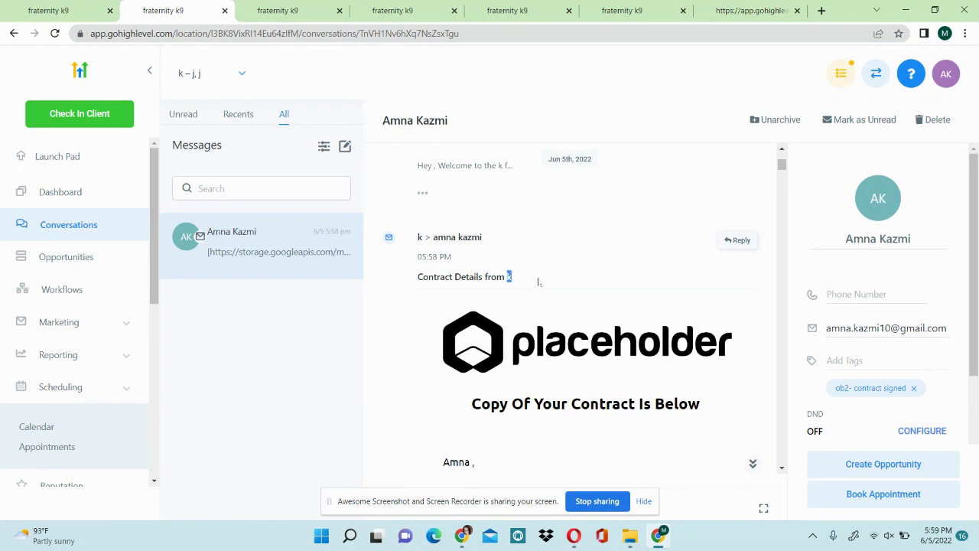
scroll(538, 281, "down", 5)
scroll(538, 281, "up", 1)
scroll(567, 309, "down", 4)
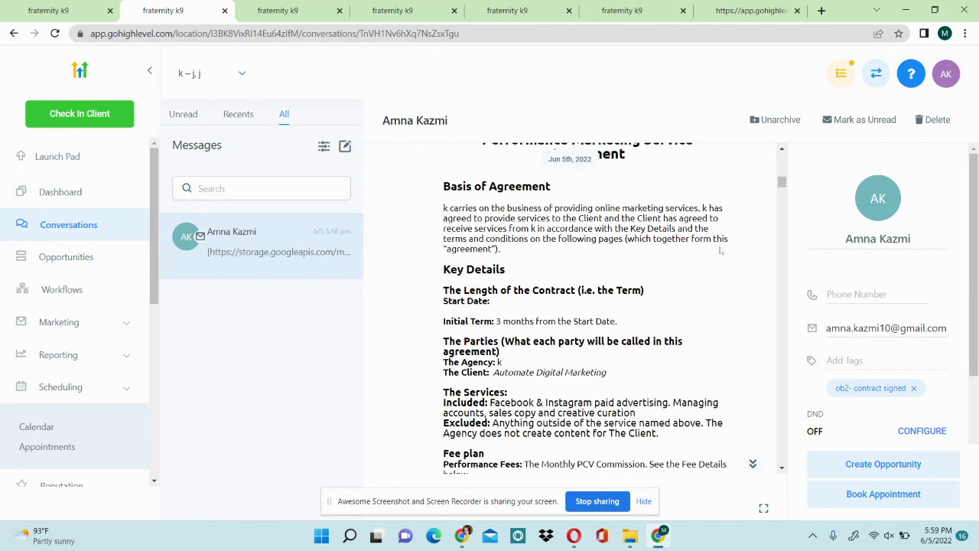
left_click_drag(781, 184, 781, 475)
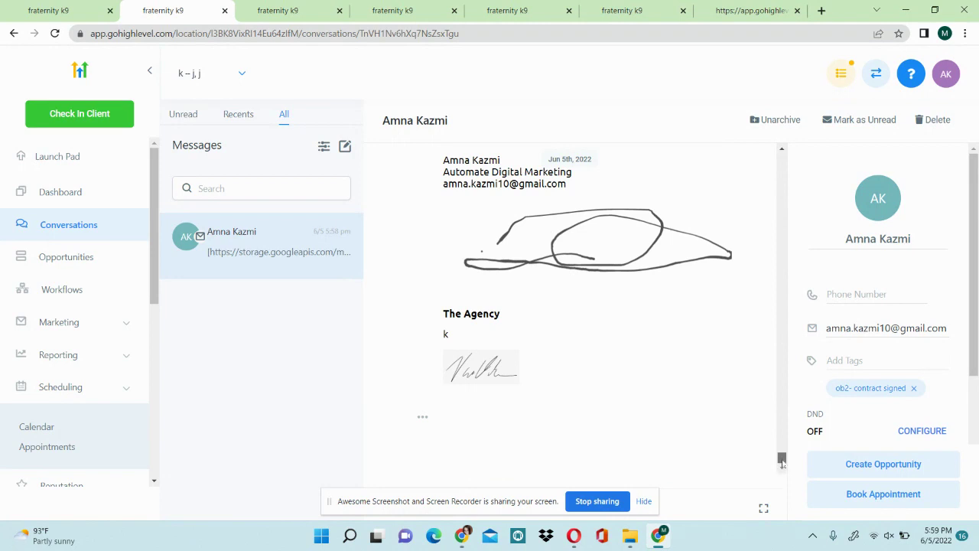
scroll(782, 463, "up", 1)
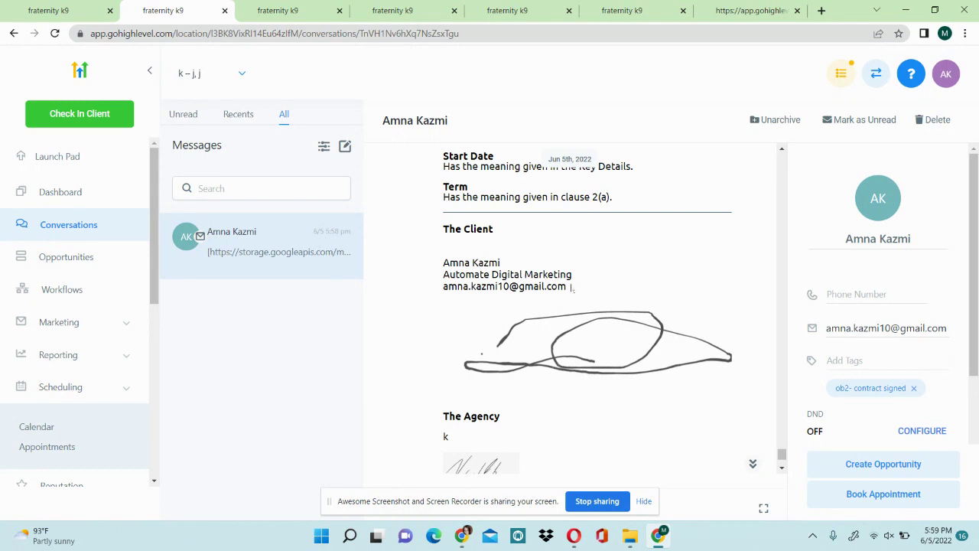
scroll(579, 413, "down", 1)
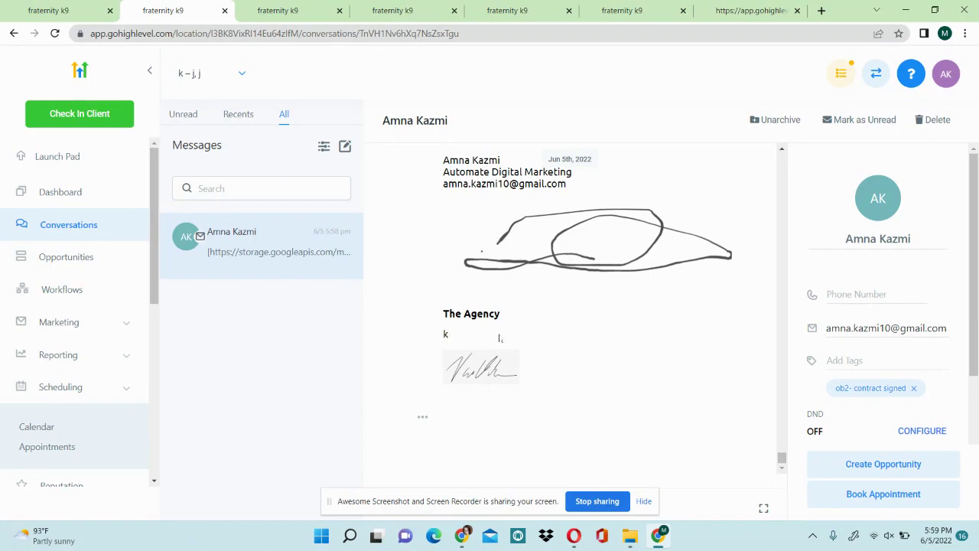
scroll(719, 306, "up", 10)
scroll(719, 307, "up", 15)
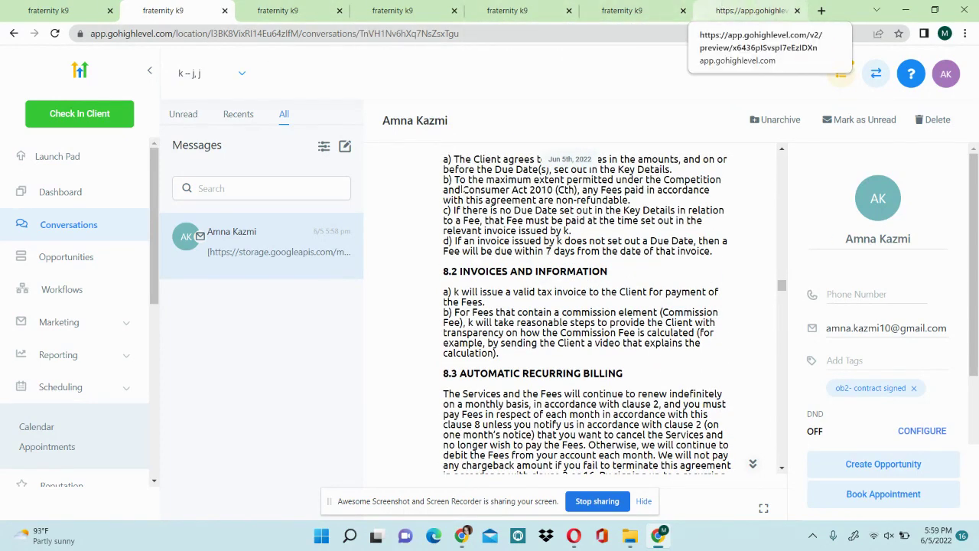
scroll(583, 241, "up", 5)
scroll(583, 242, "up", 20)
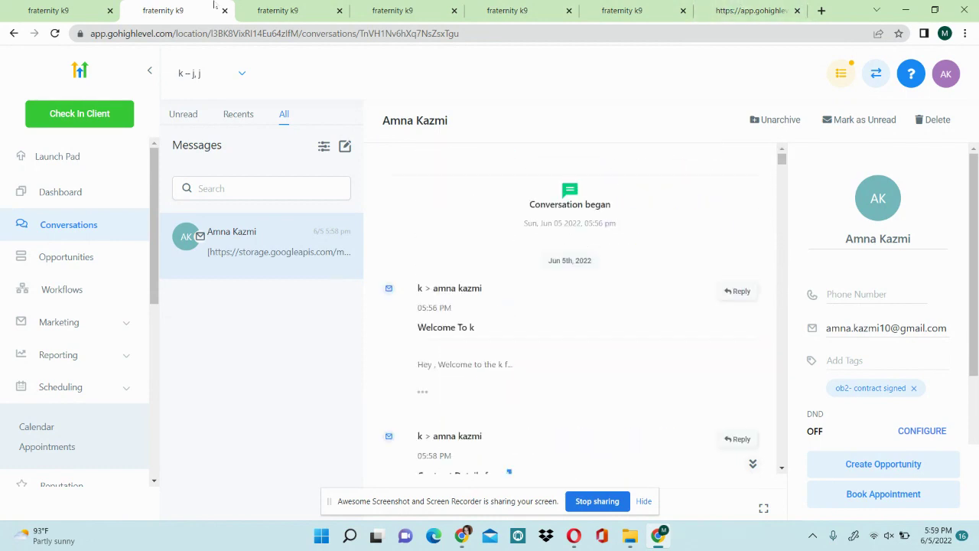
Return to the workflows list and ignore the missing phone configurations warning
left_click(101, 7)
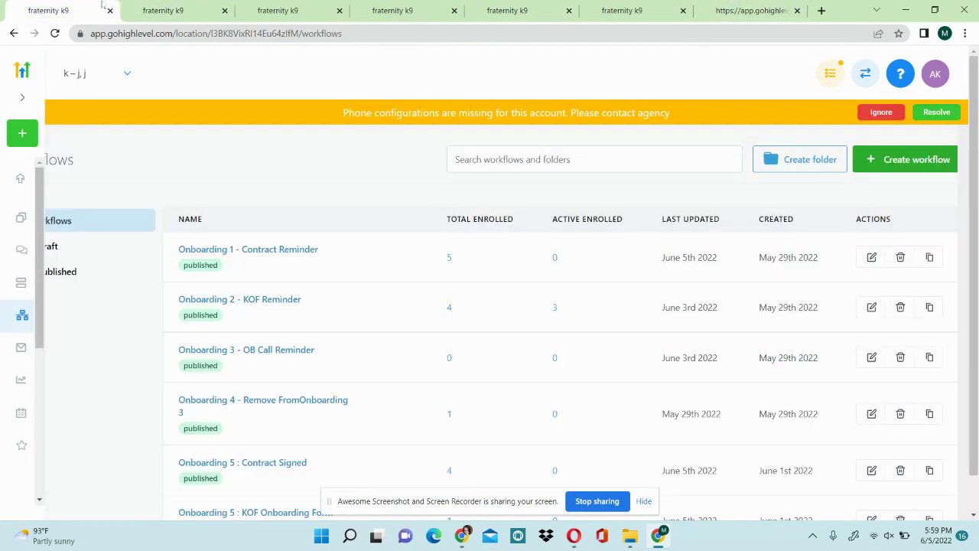
left_click(878, 113)
Continue the onboarding funnel from the Ads Manager Access page to the Kick Off Form
left_click(711, 10)
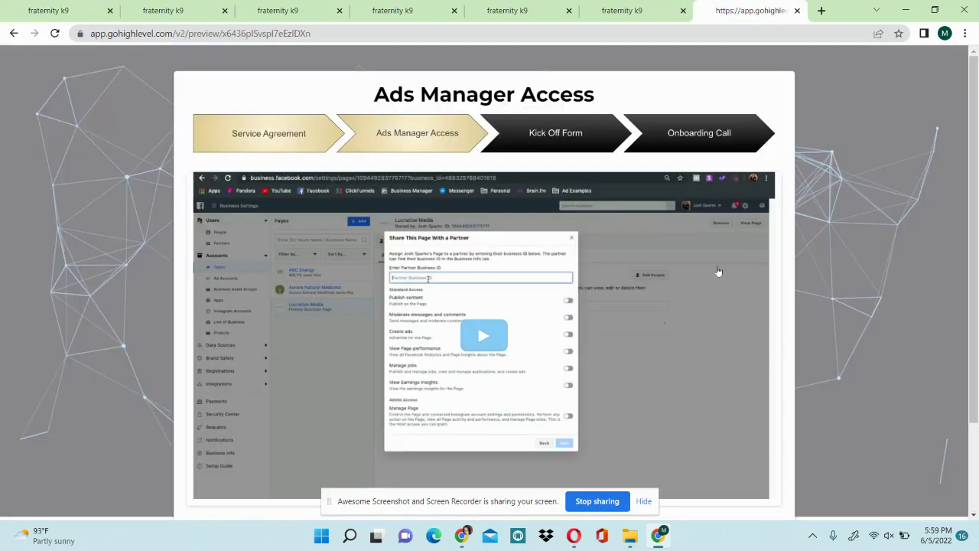
scroll(718, 271, "down", 2)
left_click(523, 470)
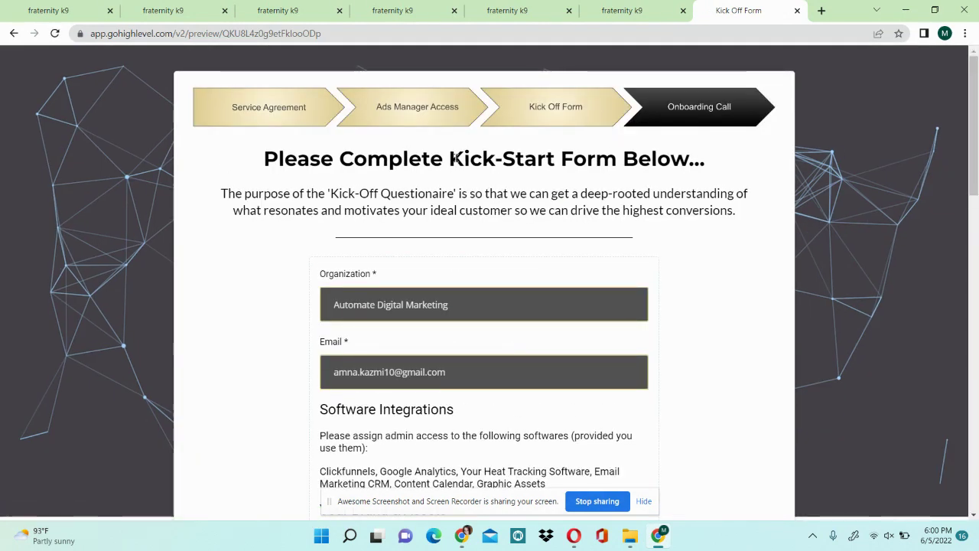
Look through the Kick Off Form's prefilled contact fields and its brand, social media and ideal customer questions
scroll(573, 308, "down", 4)
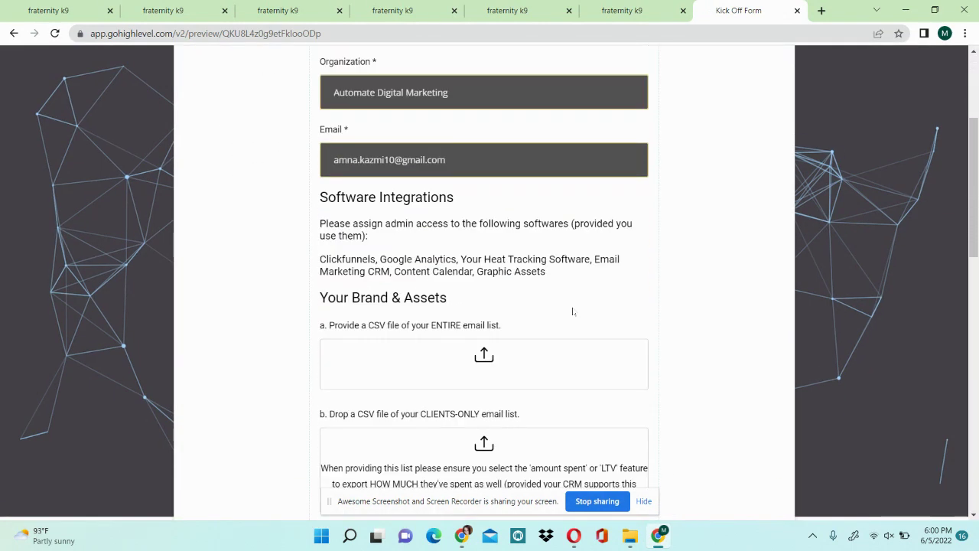
scroll(573, 311, "down", 10)
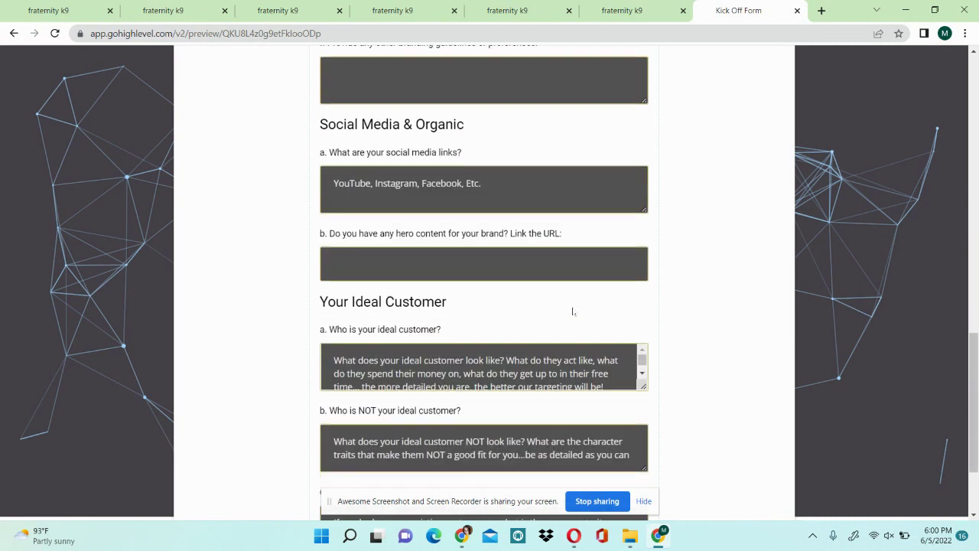
scroll(573, 312, "up", 13)
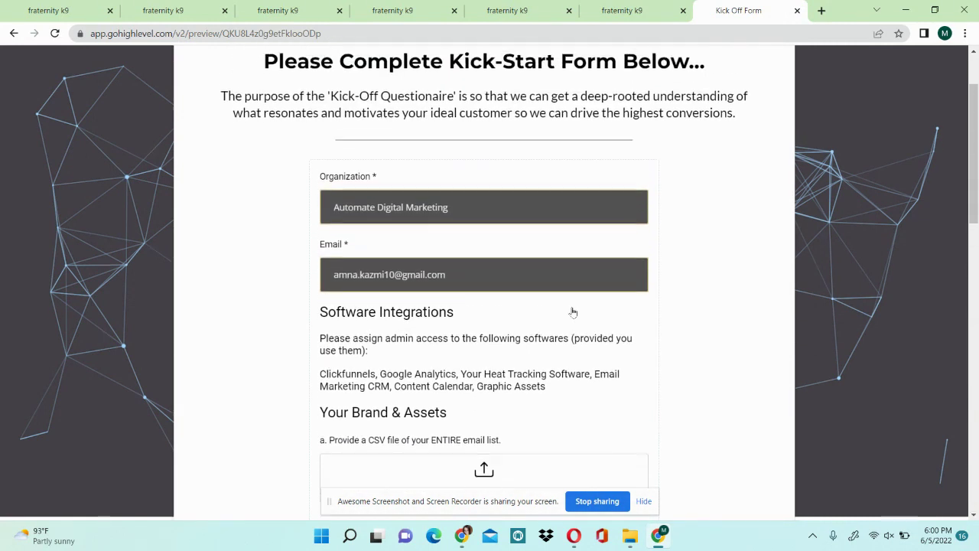
scroll(573, 312, "down", 3)
scroll(573, 312, "up", 4)
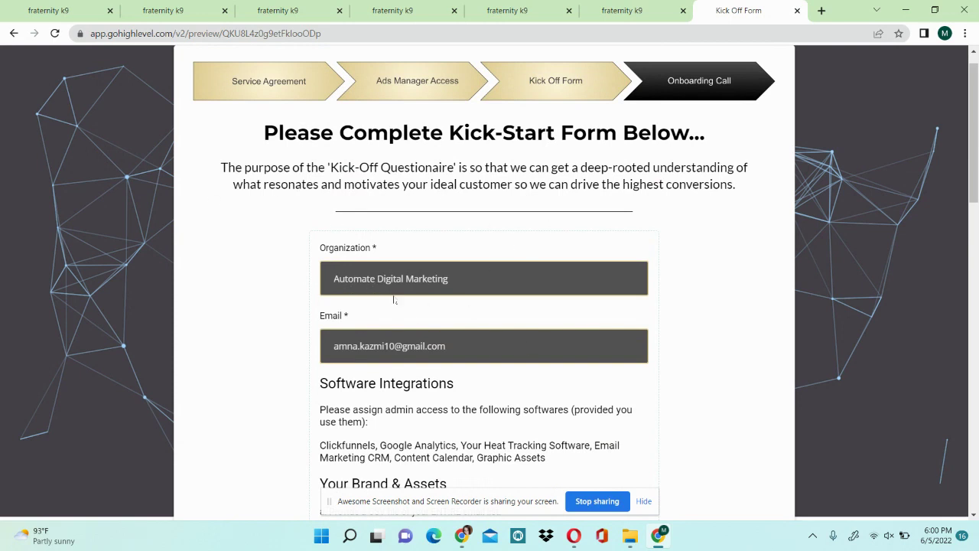
Open the Onboarding 2 - KOF Reminder workflow from the workflows list
left_click(58, 10)
scroll(256, 271, "down", 2)
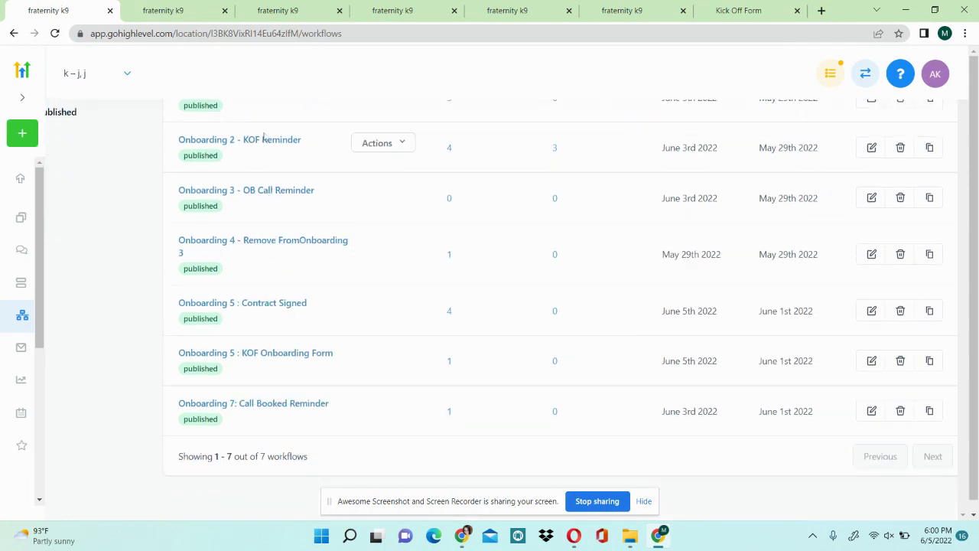
scroll(276, 139, "up", 1)
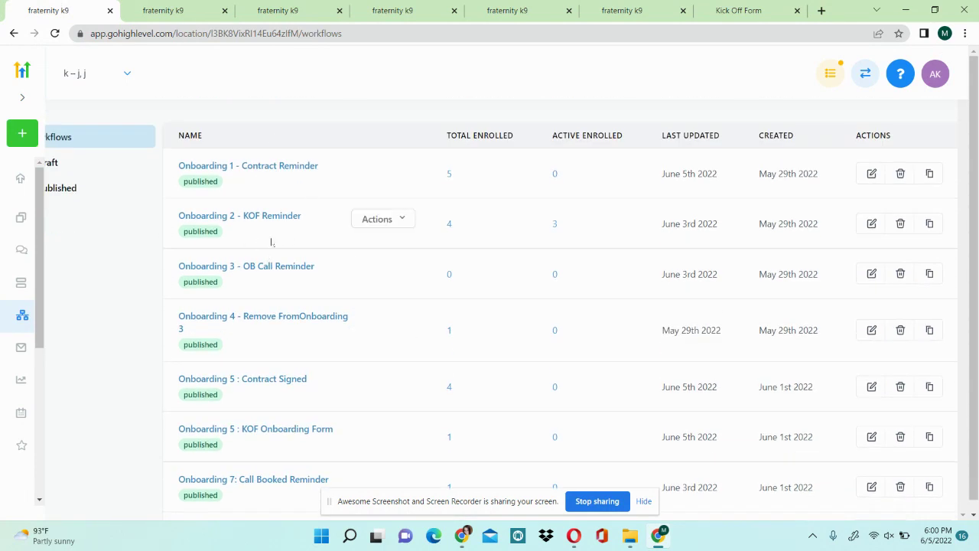
left_click(262, 217)
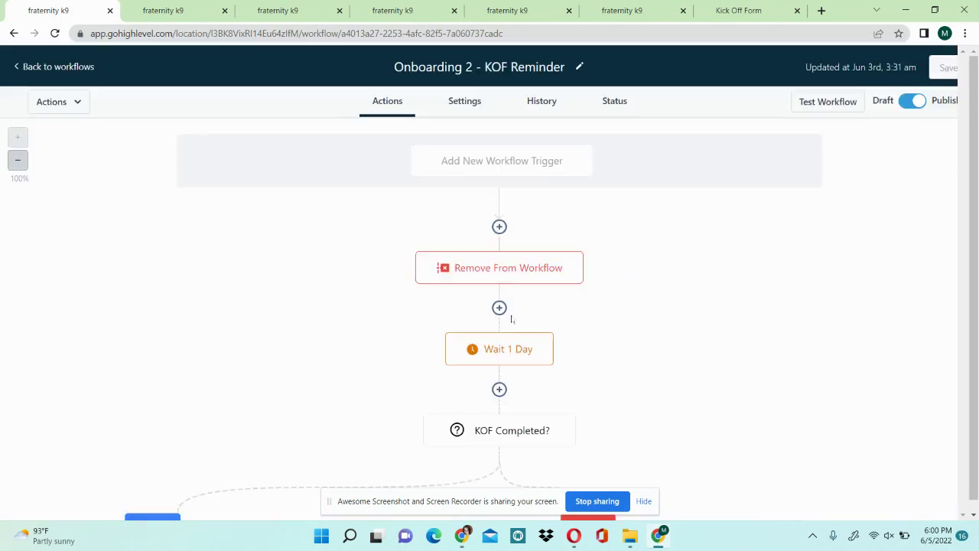
Examine the KOF Completed? branches and the subject and message of the KOF Reminder 1 email
scroll(581, 298, "down", 3)
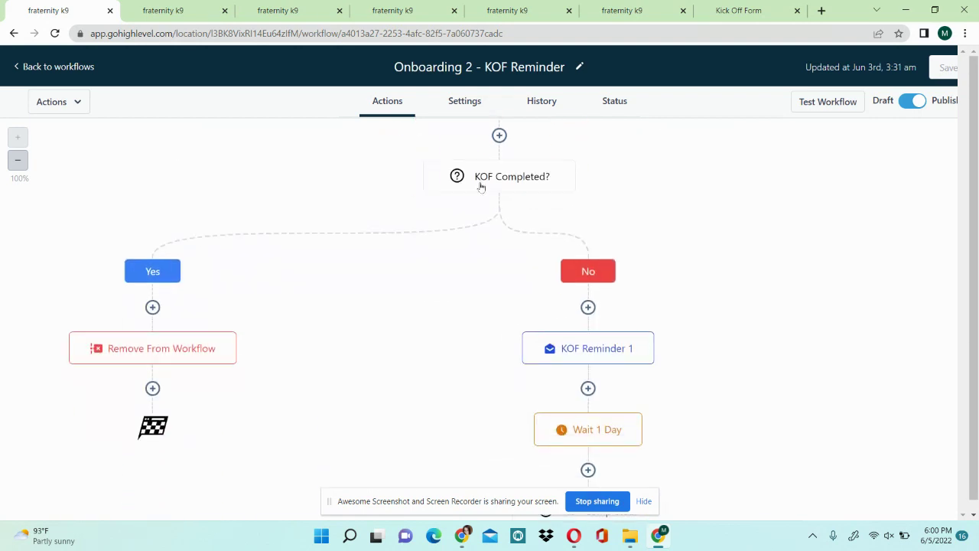
left_click(608, 356)
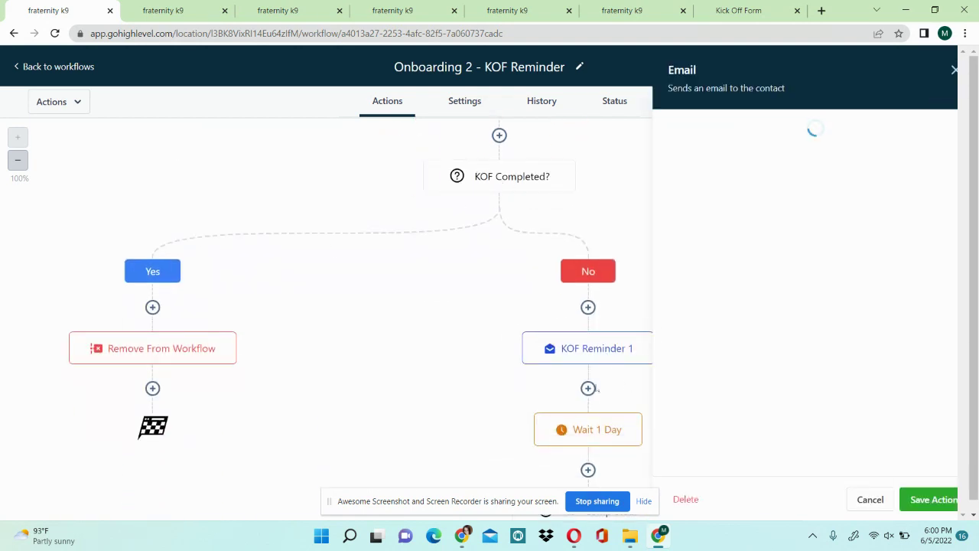
scroll(778, 322, "down", 5)
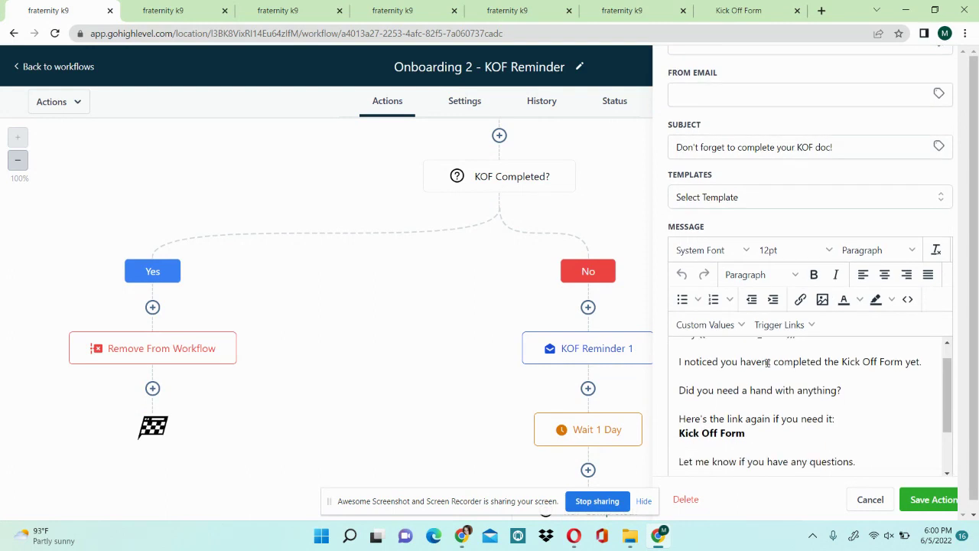
scroll(593, 381, "down", 3)
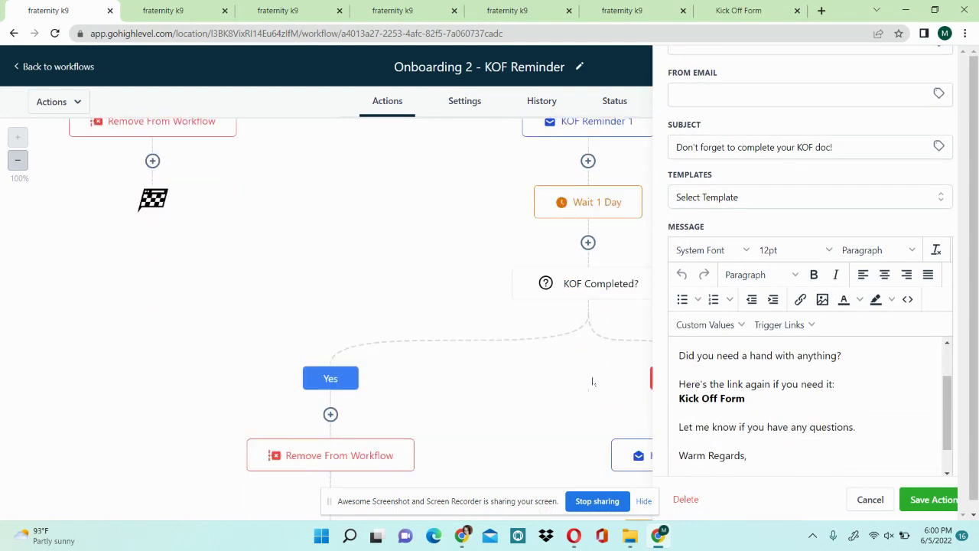
Set the KOF Completed? condition below KOF Reminder 1 to check for the tag "ob3-kof form completed" and save the action
left_click(590, 277)
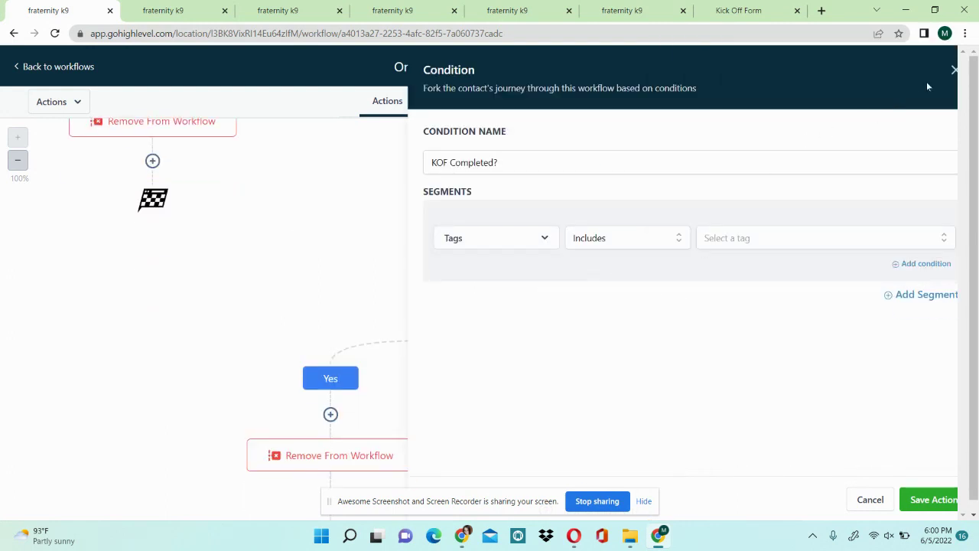
left_click(844, 238)
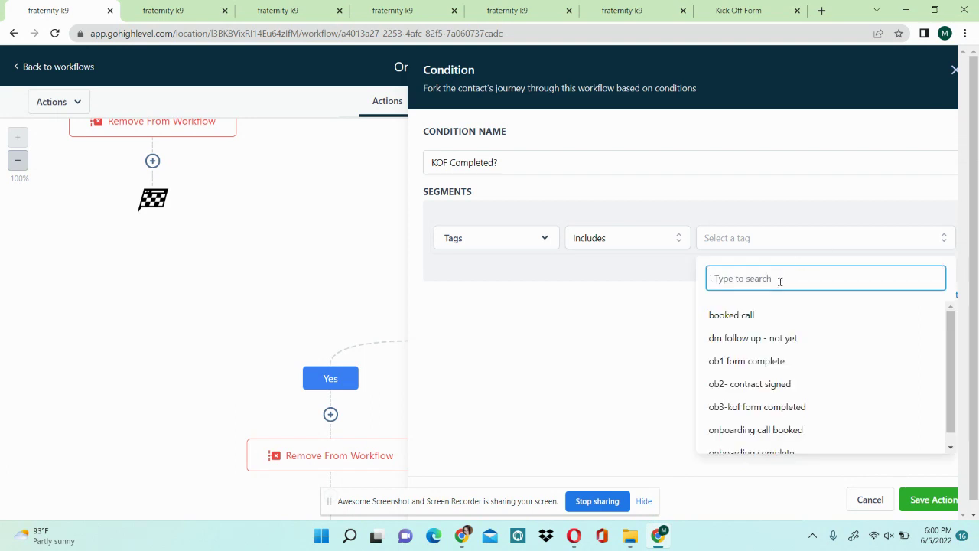
type("ko")
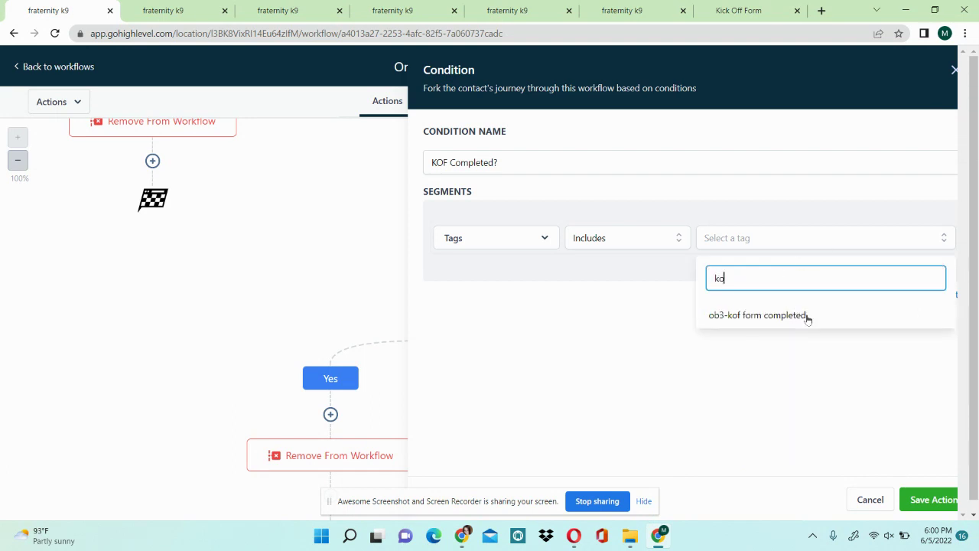
left_click(808, 317)
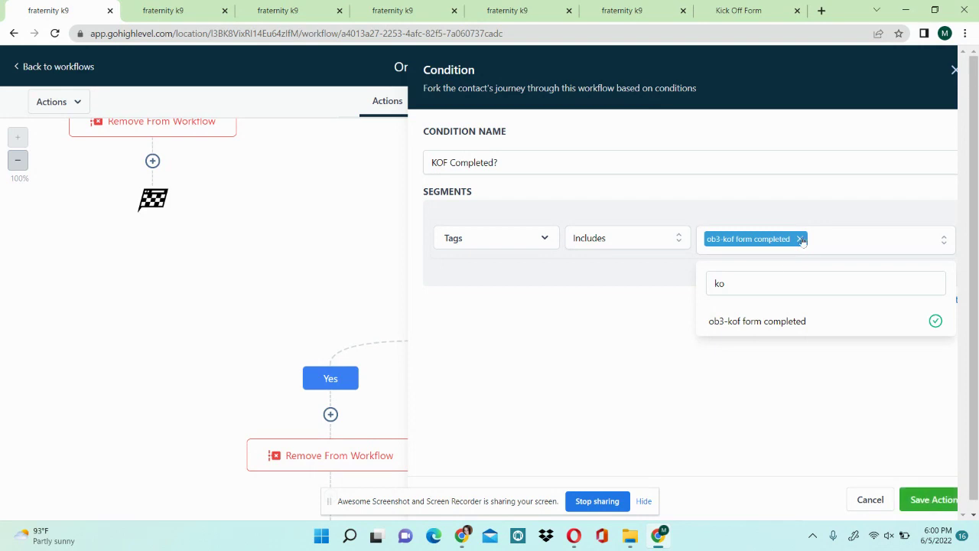
left_click(931, 499)
Review the subject and message of the KOF Reminder 2 email and the subject of the KOF Reminder 3 email
scroll(782, 384, "down", 2)
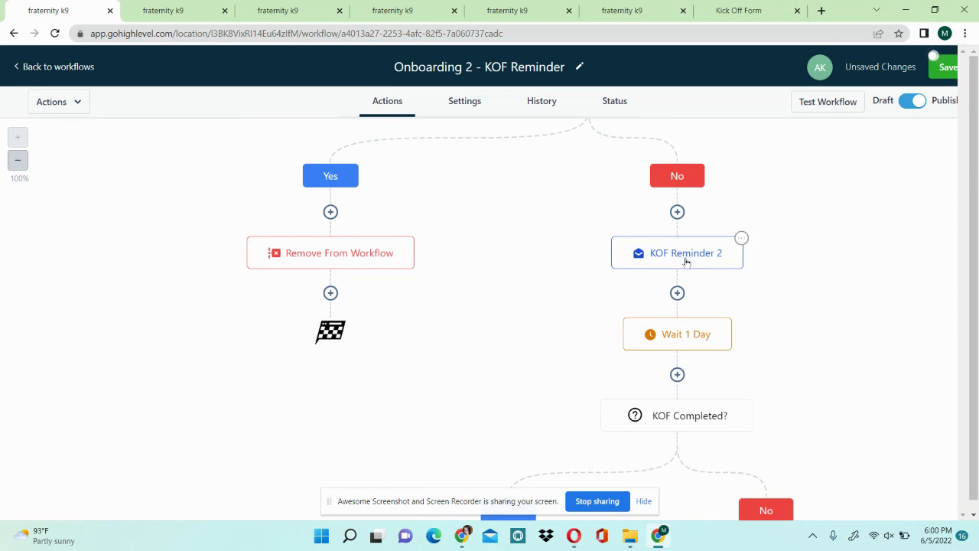
left_click(686, 262)
scroll(818, 390, "down", 4)
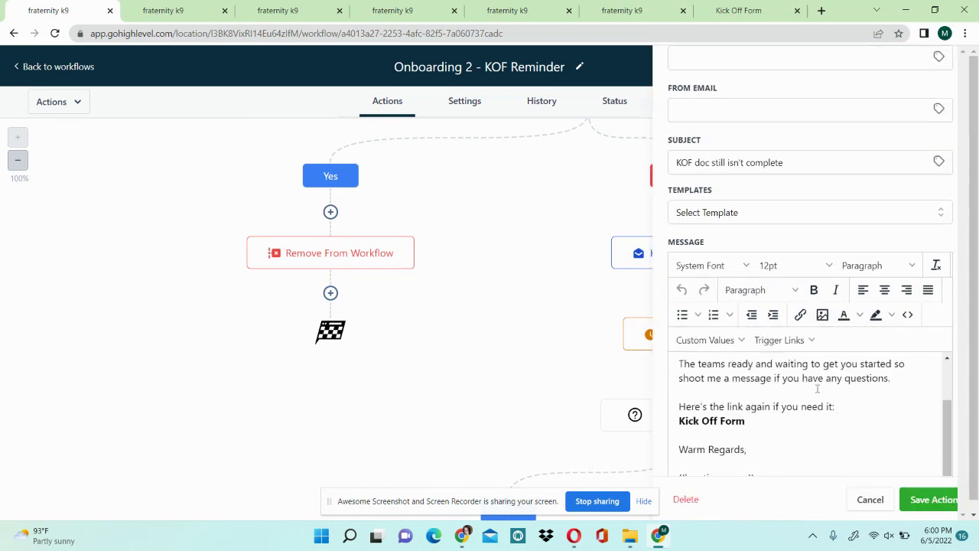
left_click(859, 507)
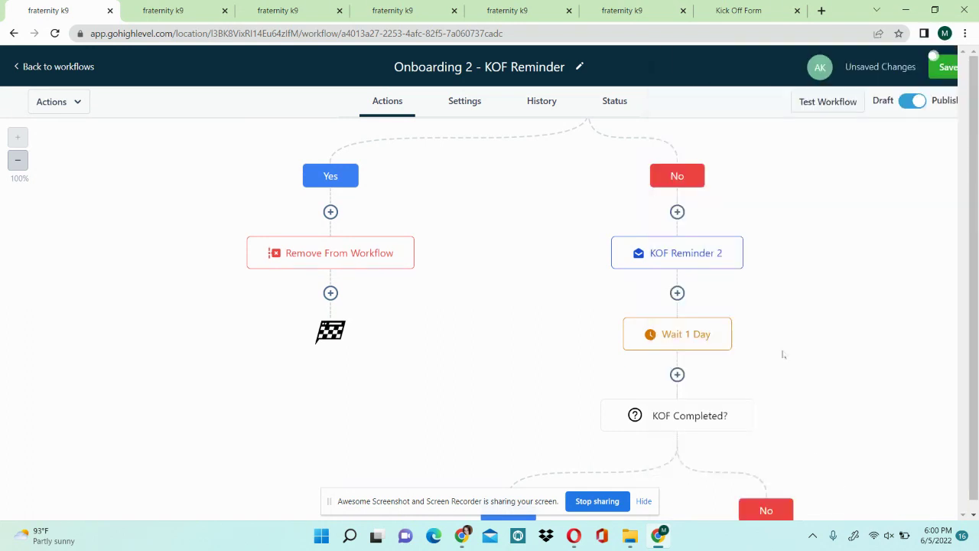
scroll(783, 352, "down", 3)
left_click(790, 380)
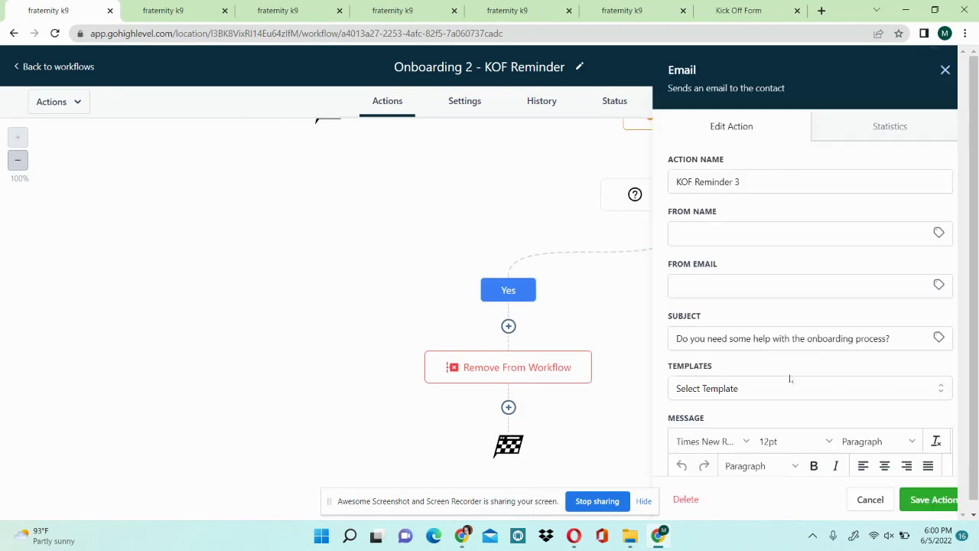
left_click(873, 502)
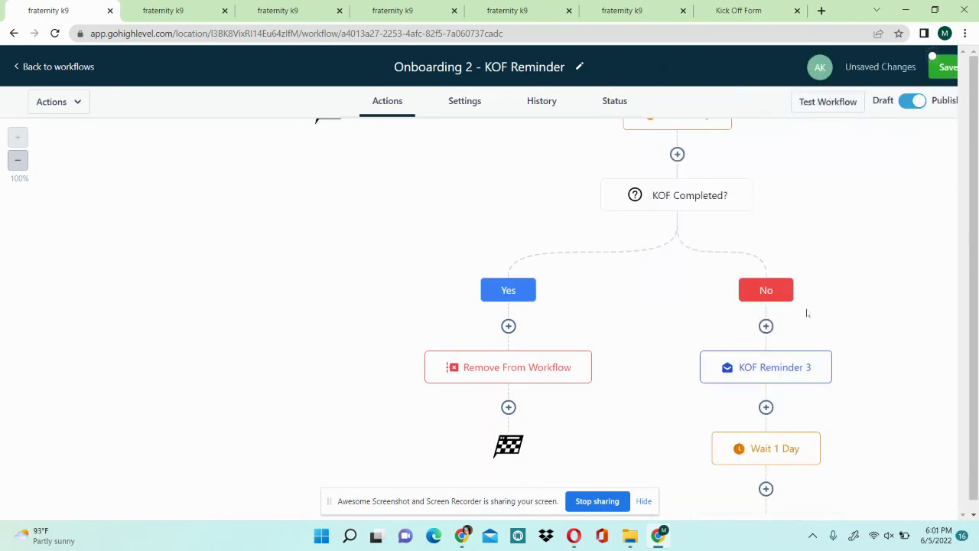
Set the KOF Completed? condition above KOF Reminder 3 to check for the tag "ob3-kof form completed" and save the action
left_click(655, 195)
left_click(821, 236)
type("ko")
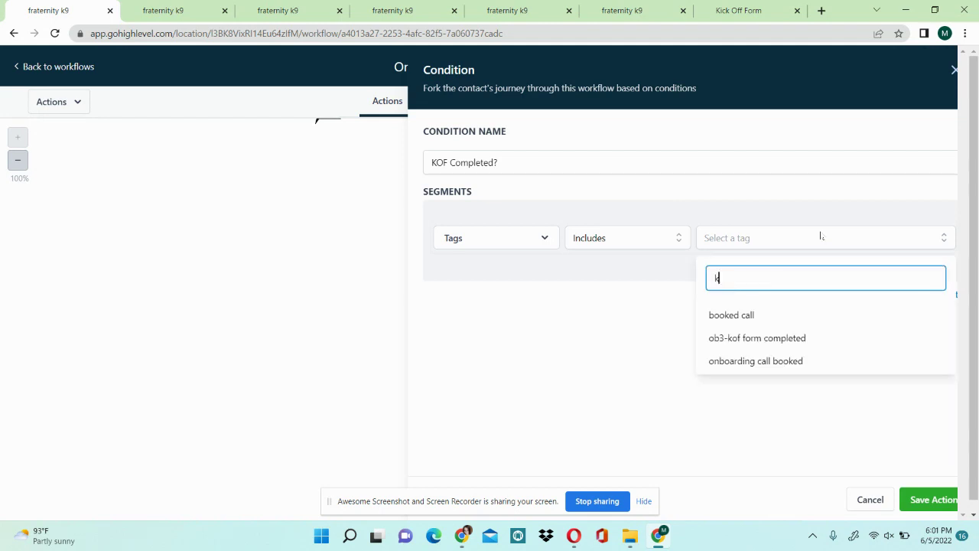
left_click(843, 320)
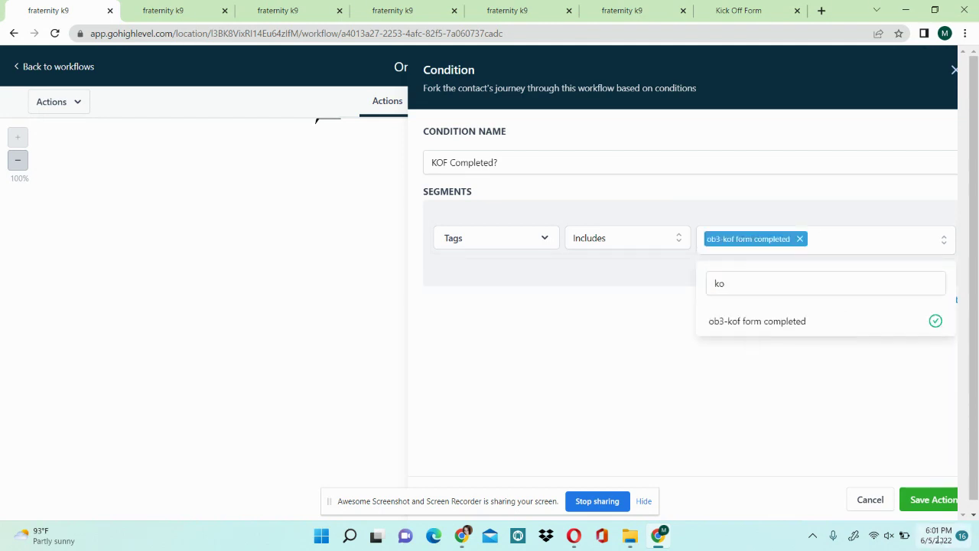
left_click(936, 500)
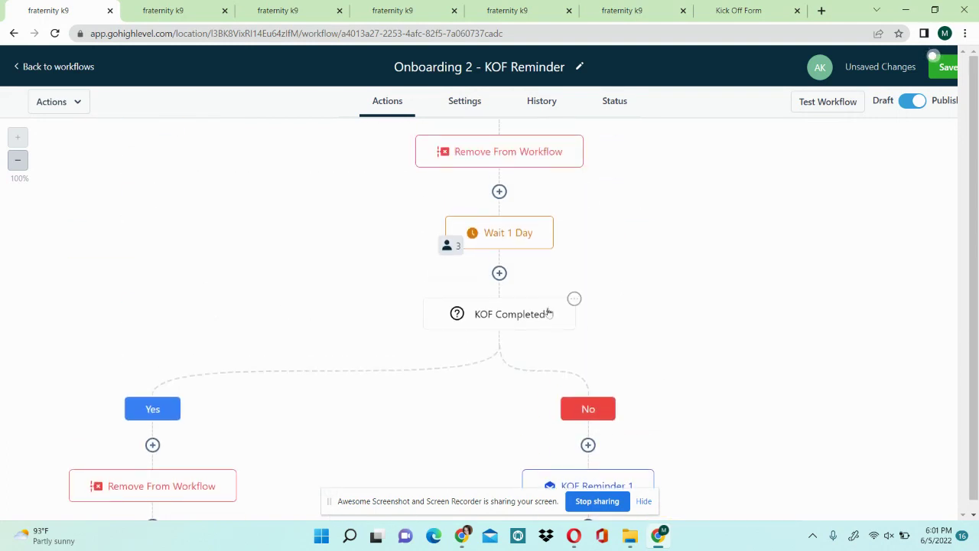
Set the first KOF Completed? condition, above KOF Reminder 1, to include the tag "ob3-kof form completed" and save the workflow
left_click(562, 304)
left_click(720, 243)
type("ko")
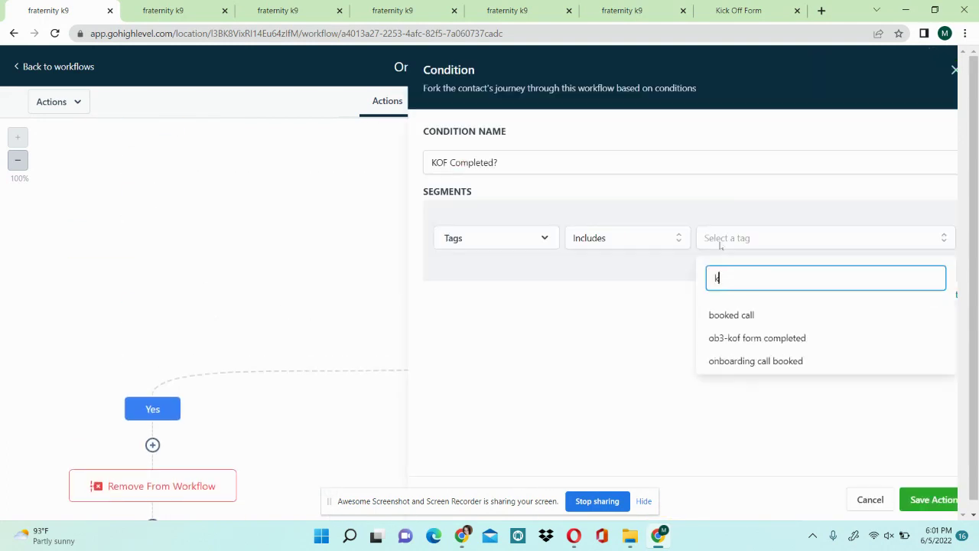
left_click(766, 314)
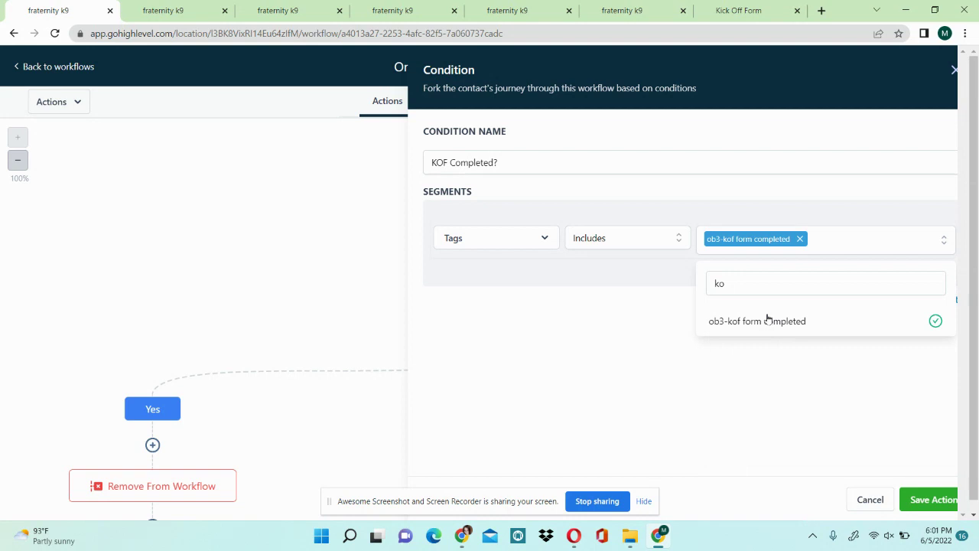
left_click(920, 500)
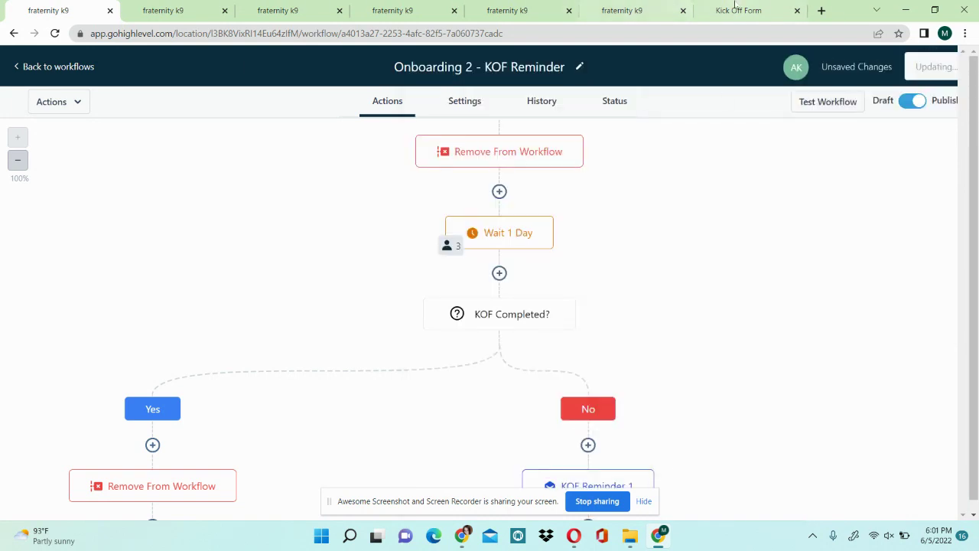
Go through the Kick Off Form in the onboarding funnel and submit it
left_click(736, 8)
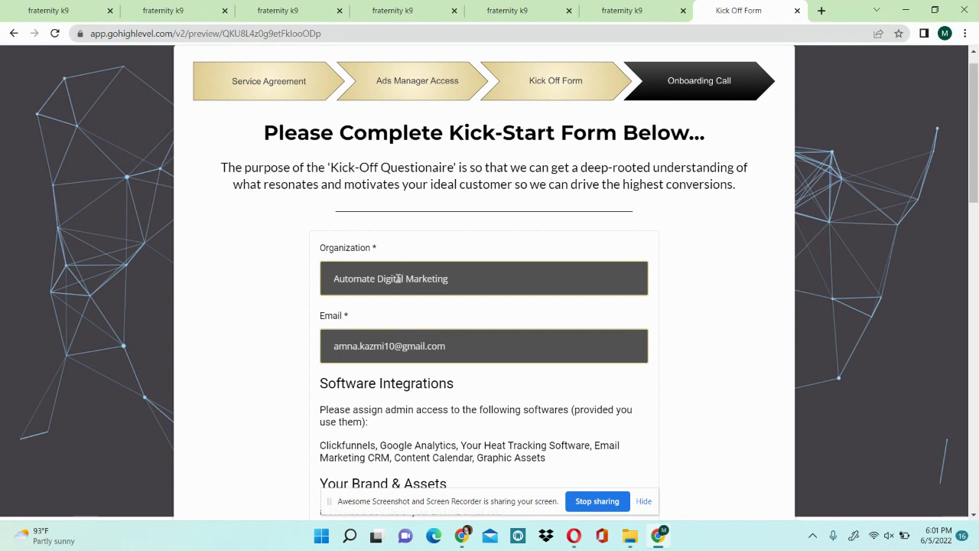
scroll(445, 341, "down", 3)
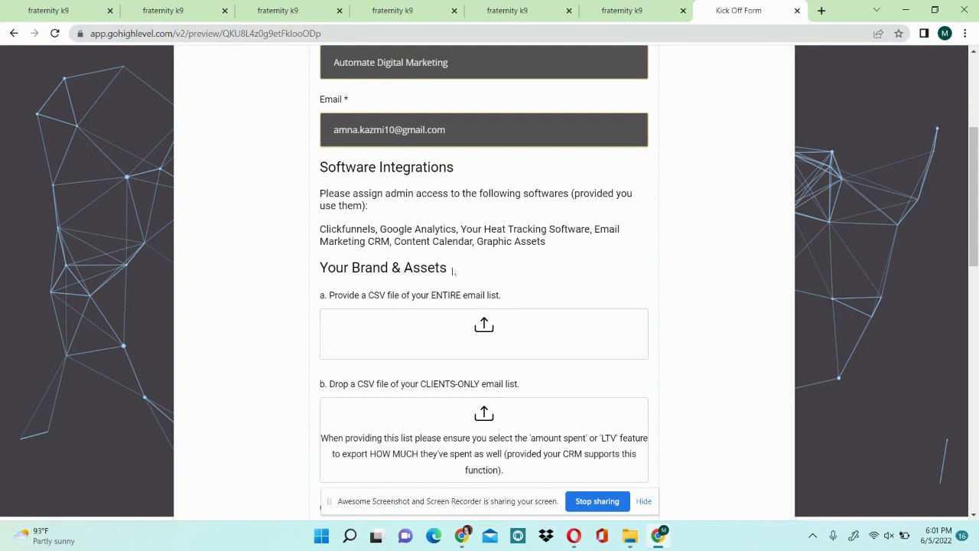
scroll(452, 269, "down", 10)
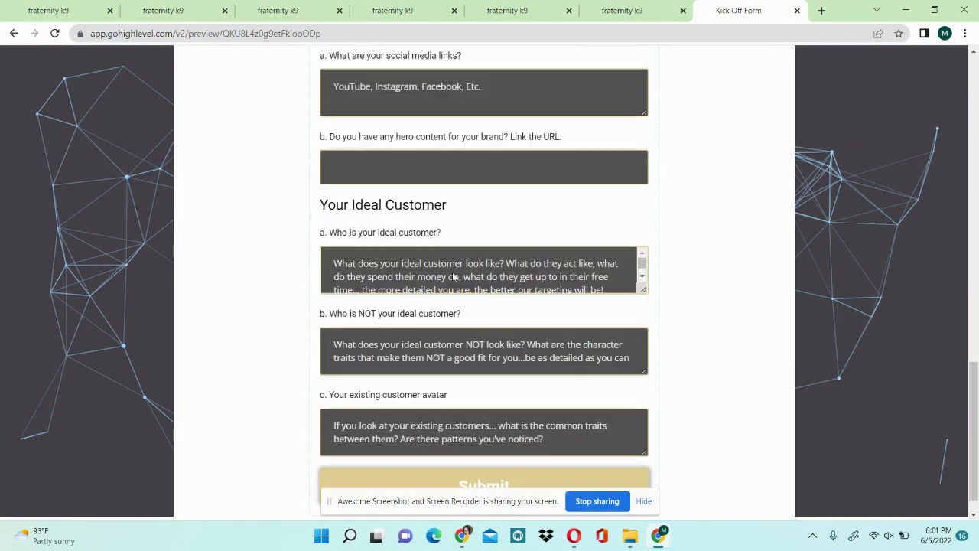
left_click(495, 470)
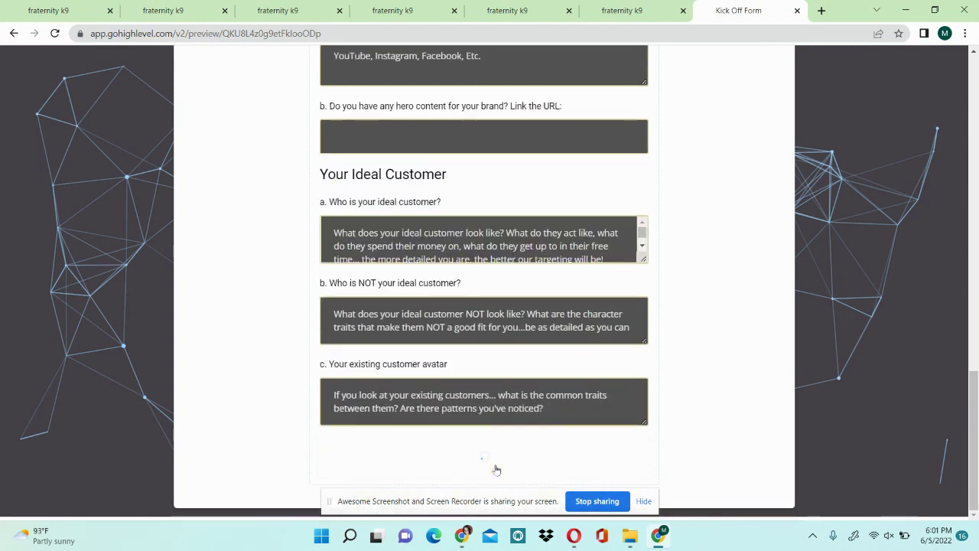
Check the contact's stage in the Onboarding Pipeline and reload the opportunities board
left_click(505, 10)
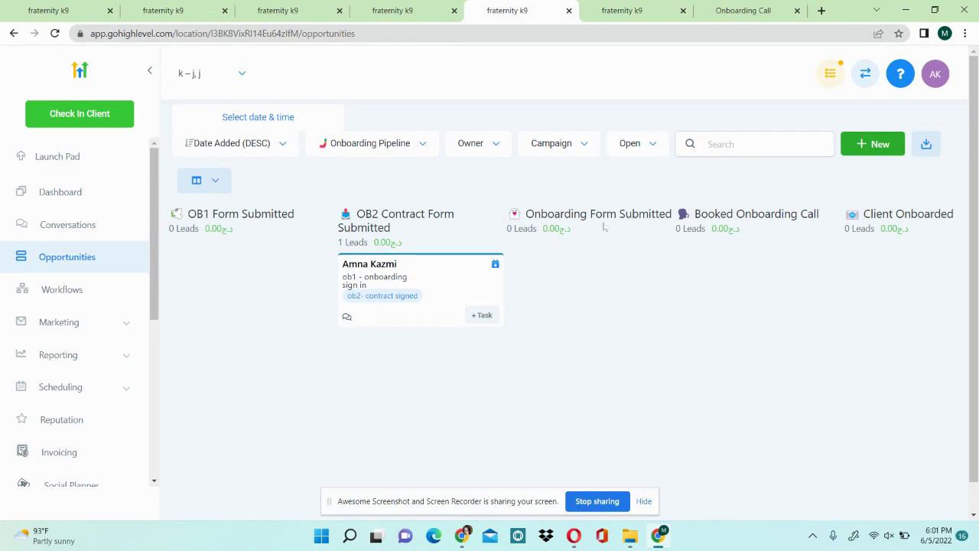
left_click(749, 9)
left_click(519, 8)
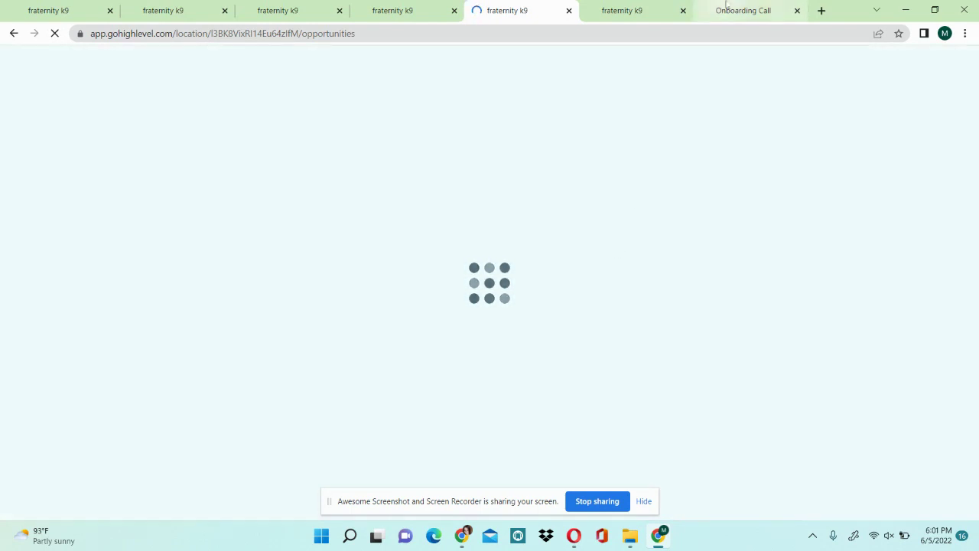
Leave the Onboarding 2 - KOF Reminder workflow and return to the workflows list
left_click(71, 7)
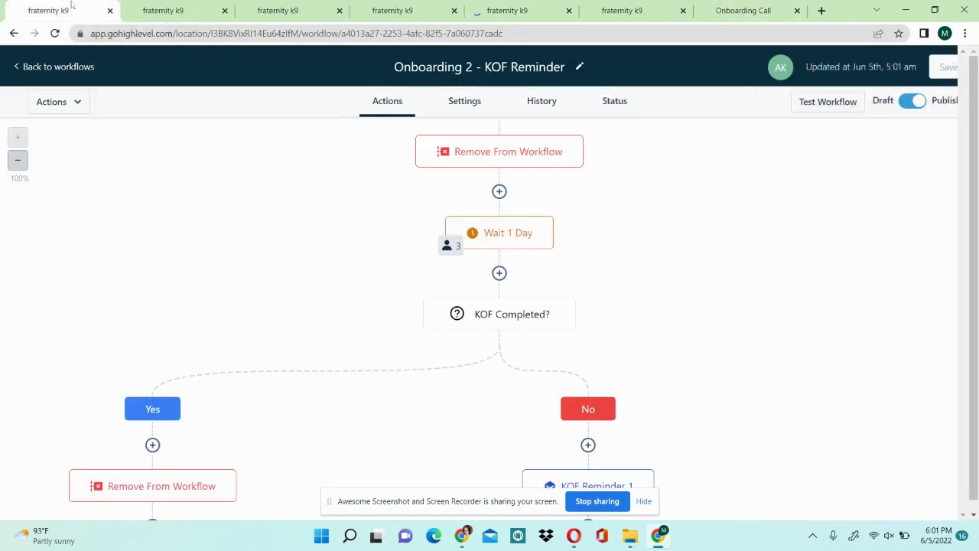
left_click(69, 71)
left_click(491, 10)
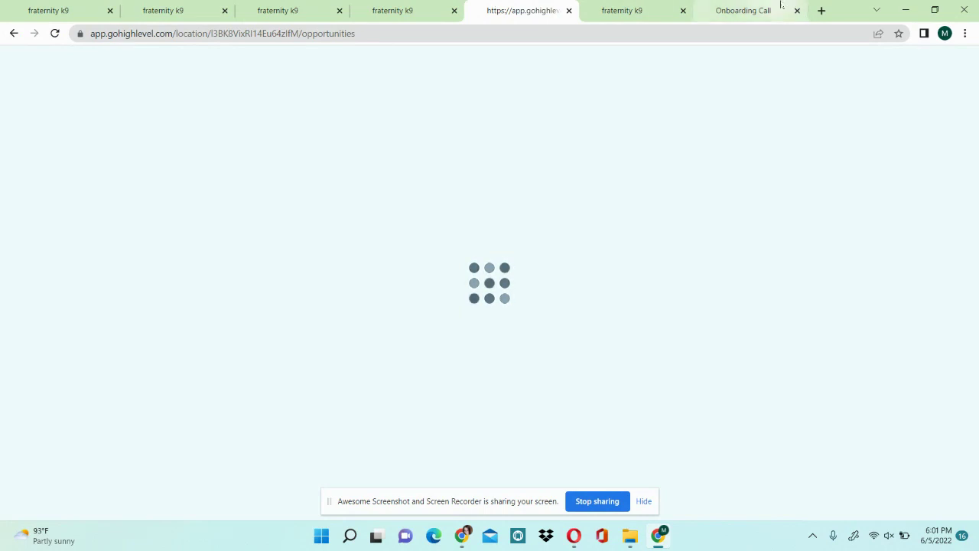
Look over the calendar and available time slots on the Onboarding Call booking page
left_click(781, 5)
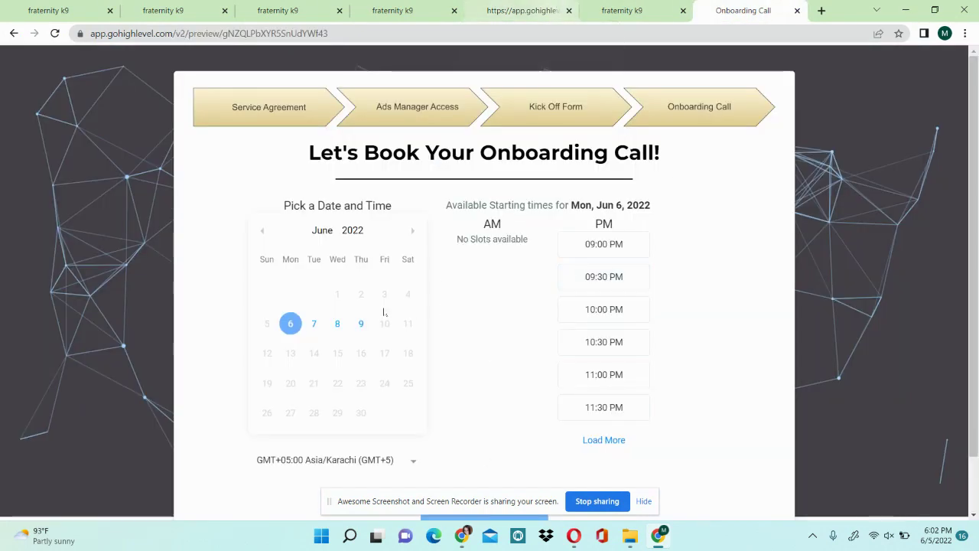
scroll(604, 267, "down", 1)
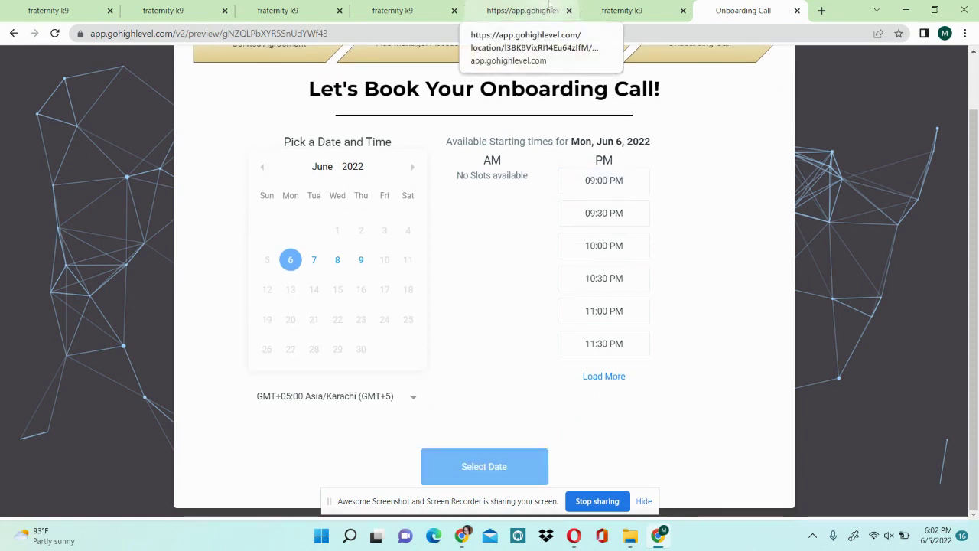
left_click(512, 9)
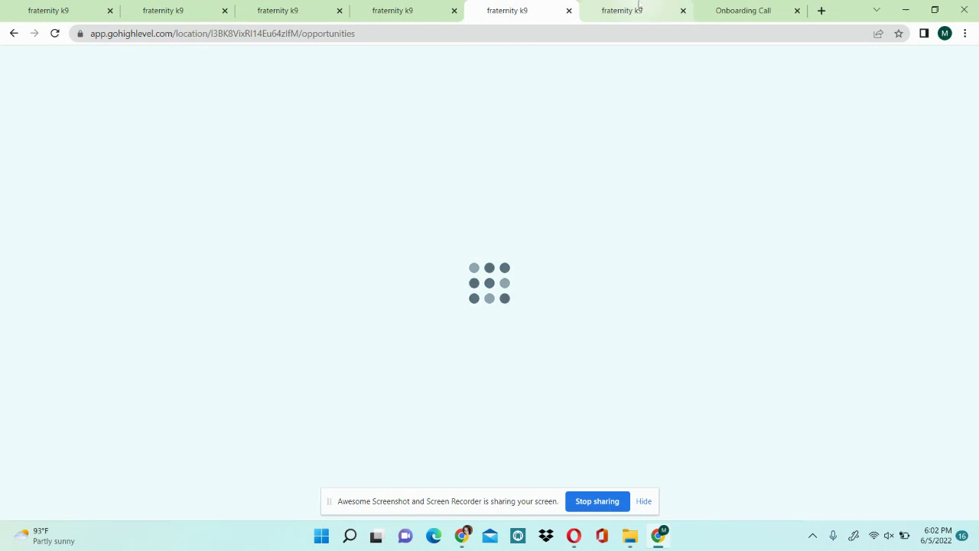
Look through the onboarding workflows list, including the Onboarding 3 - OB Call Reminder entry
left_click(639, 9)
left_click(216, 6)
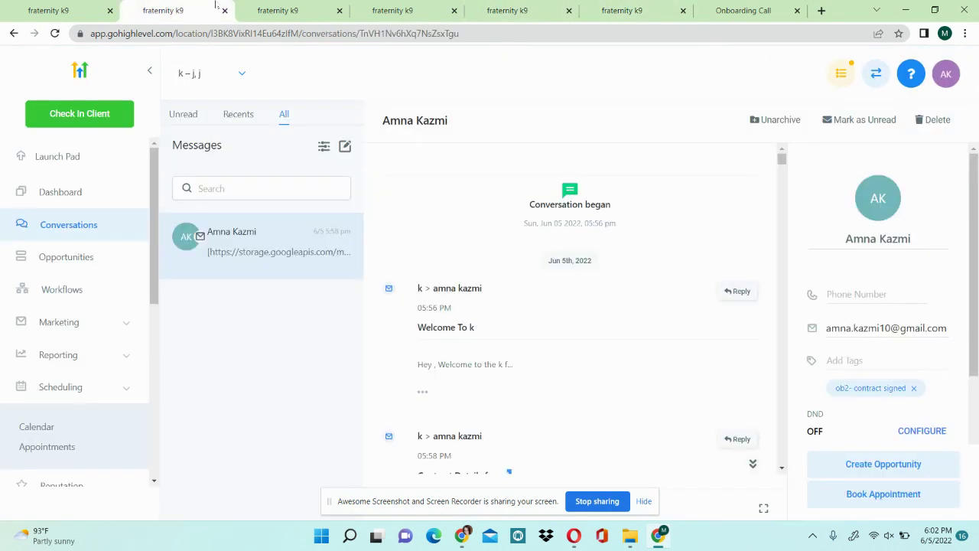
left_click(76, 10)
scroll(268, 390, "down", 5)
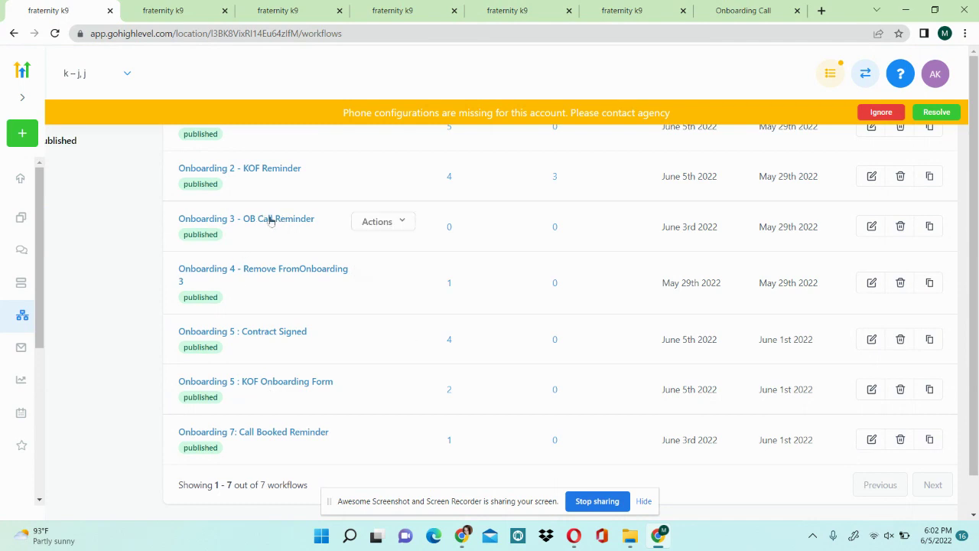
scroll(267, 242, "up", 1)
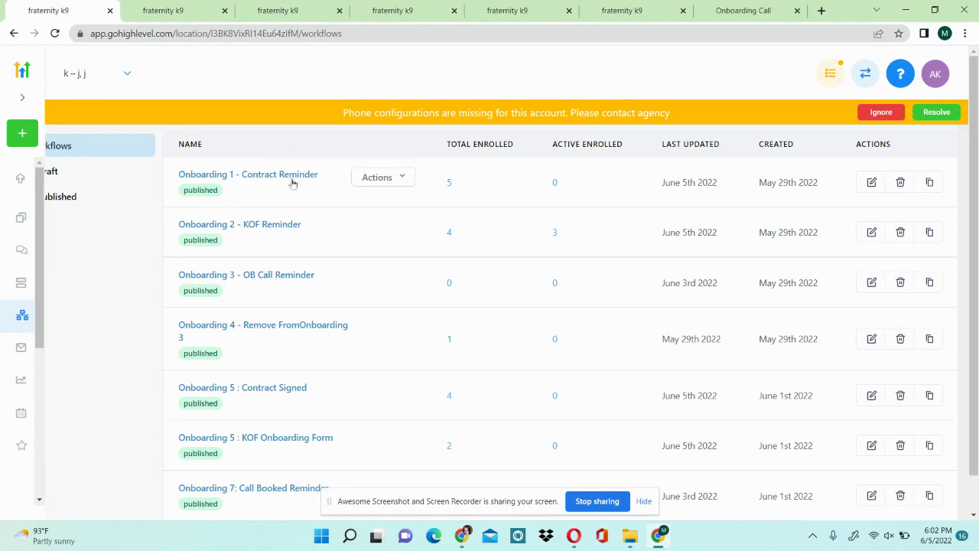
scroll(266, 222, "down", 1)
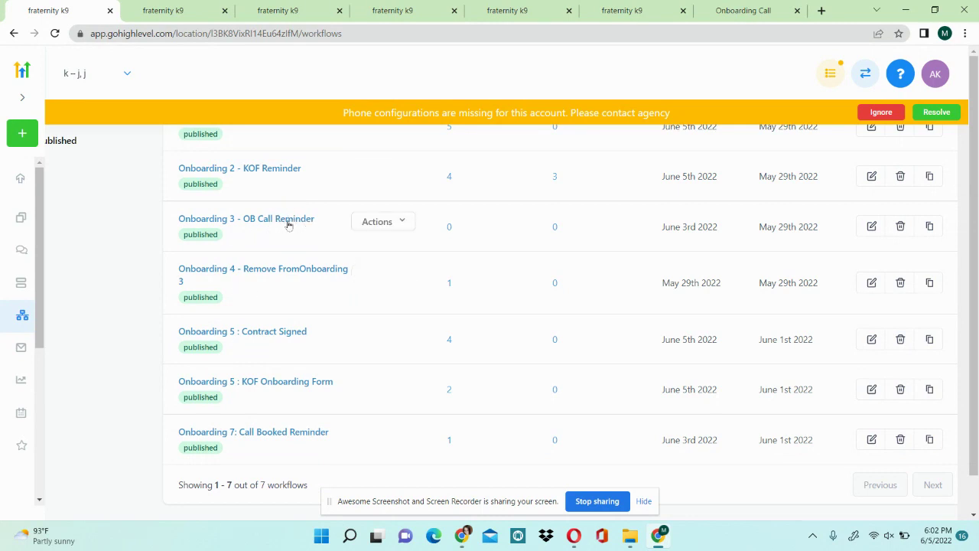
Check which stage of the Onboarding Pipeline the contact is in after the Kick Off Form submission
left_click(757, 10)
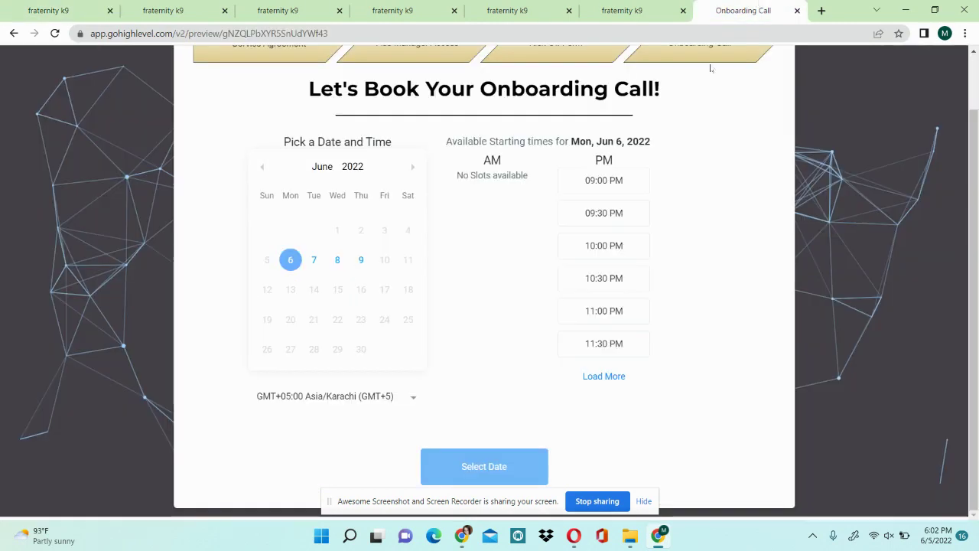
left_click(534, 8)
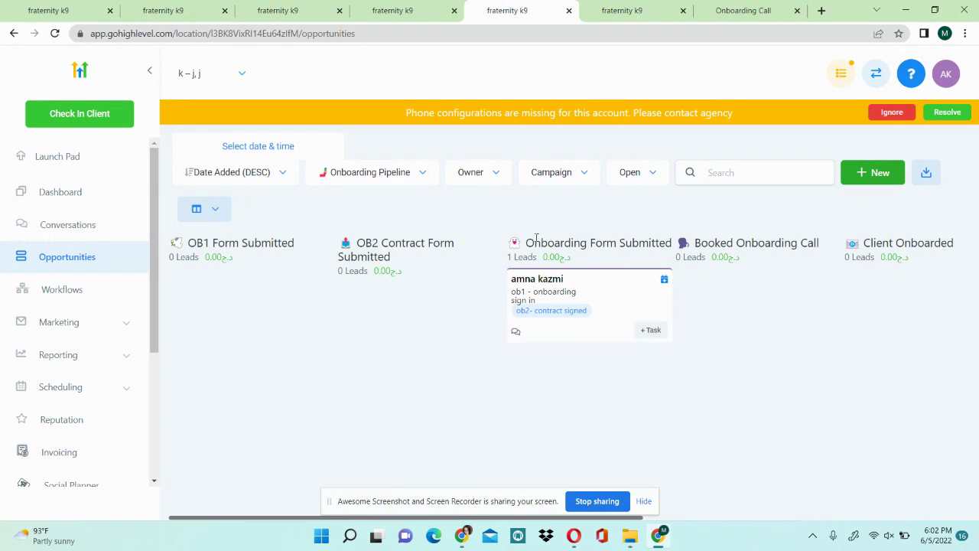
Book the onboarding call for Monday, June 6, 2022 at 09:30 PM with the prefilled contact details
left_click(757, 10)
left_click(631, 225)
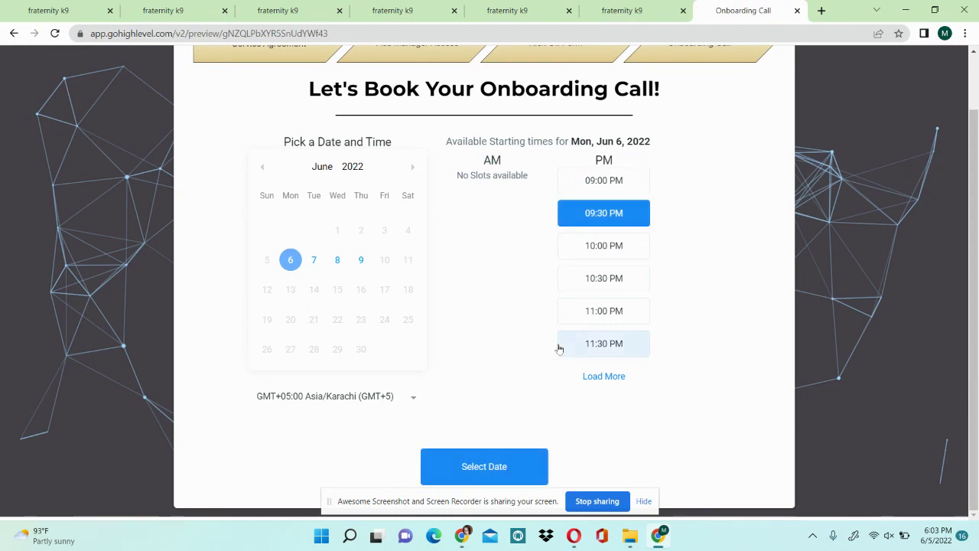
left_click(516, 460)
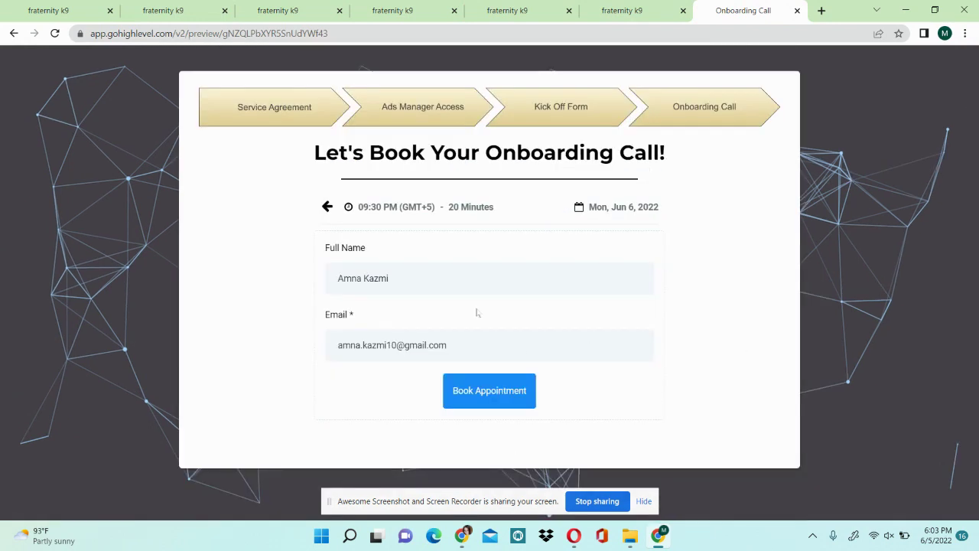
left_click(497, 388)
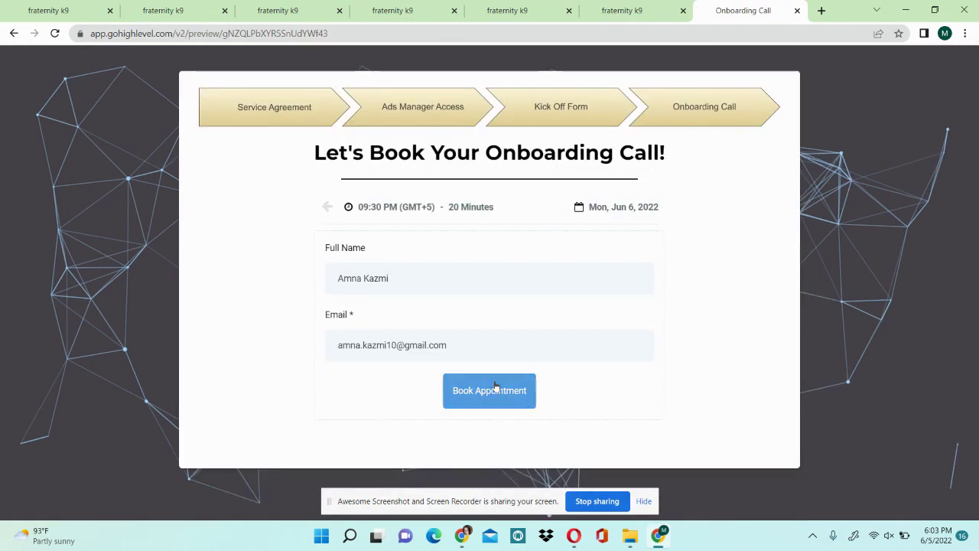
Check the contact's stage and tags in the Onboarding Pipeline after the call booking, dismissing the phone configuration notice
left_click(533, 7)
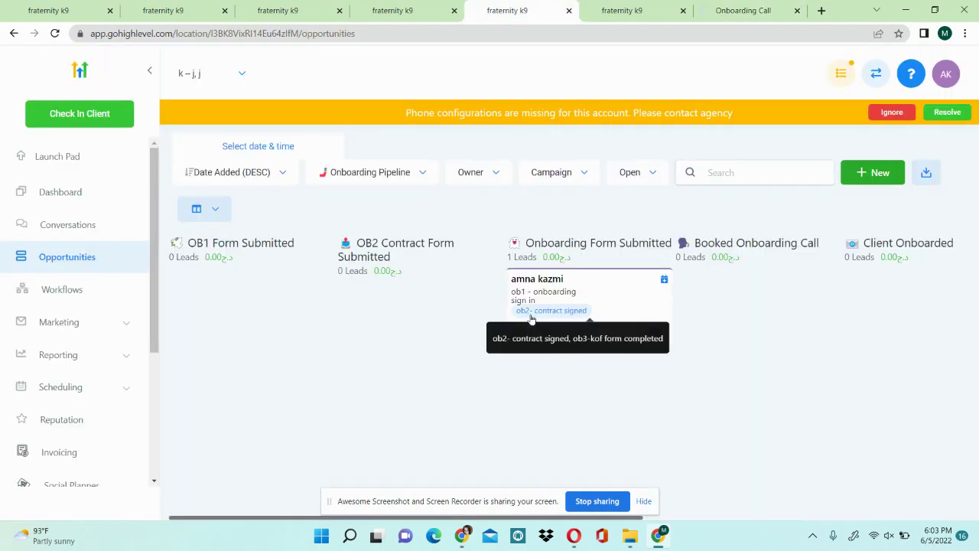
left_click(888, 115)
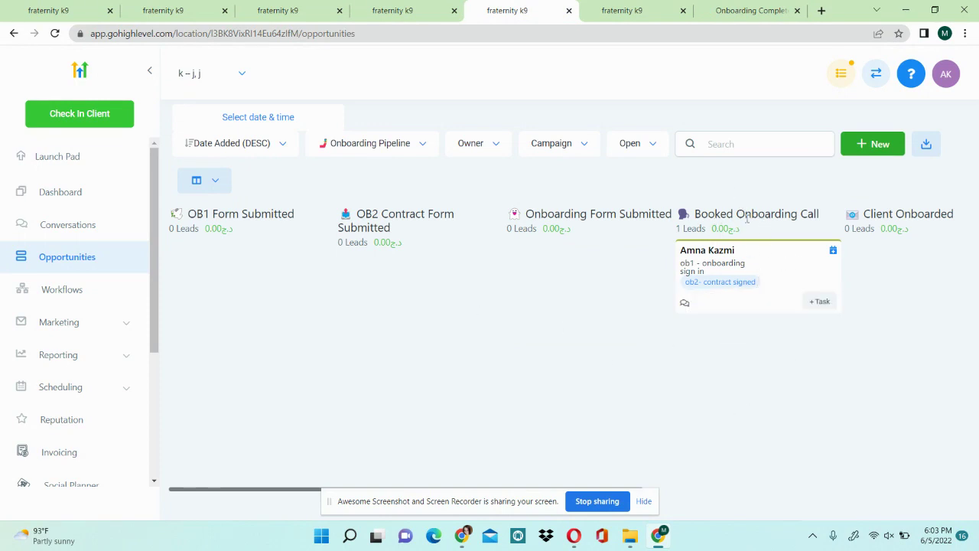
mouse_move(755, 284)
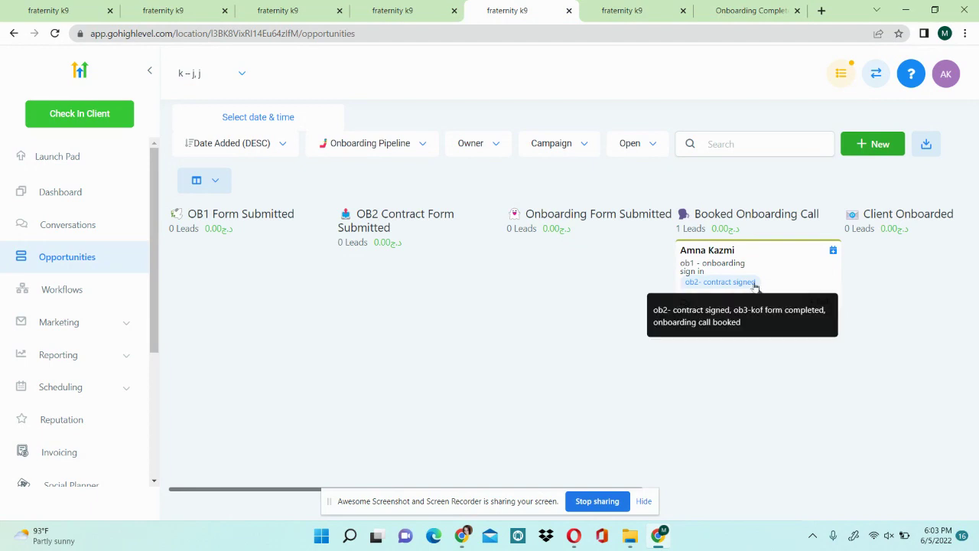
Open the Onboarding 7: Call Booked Reminder workflow and check the contact's conversation for the booking email
left_click(57, 7)
left_click(880, 112)
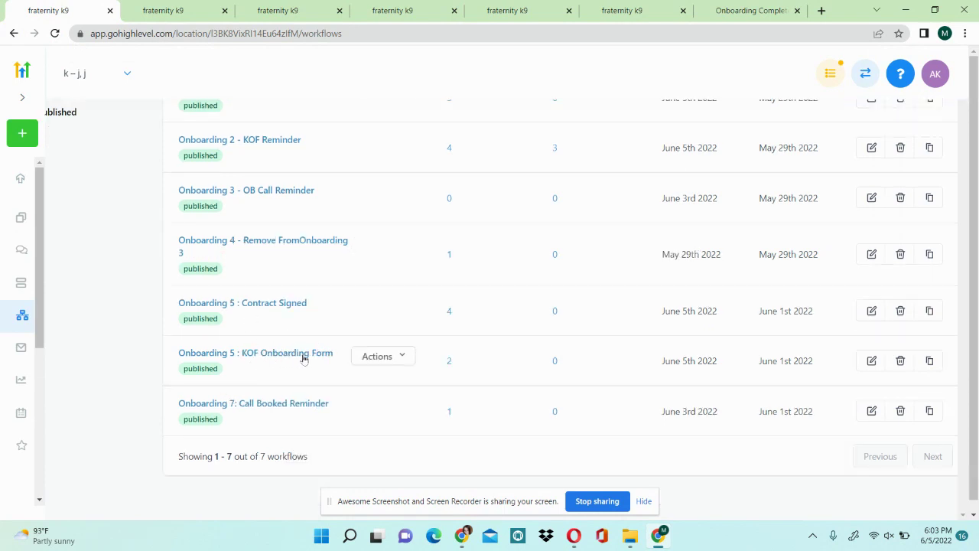
left_click(278, 405)
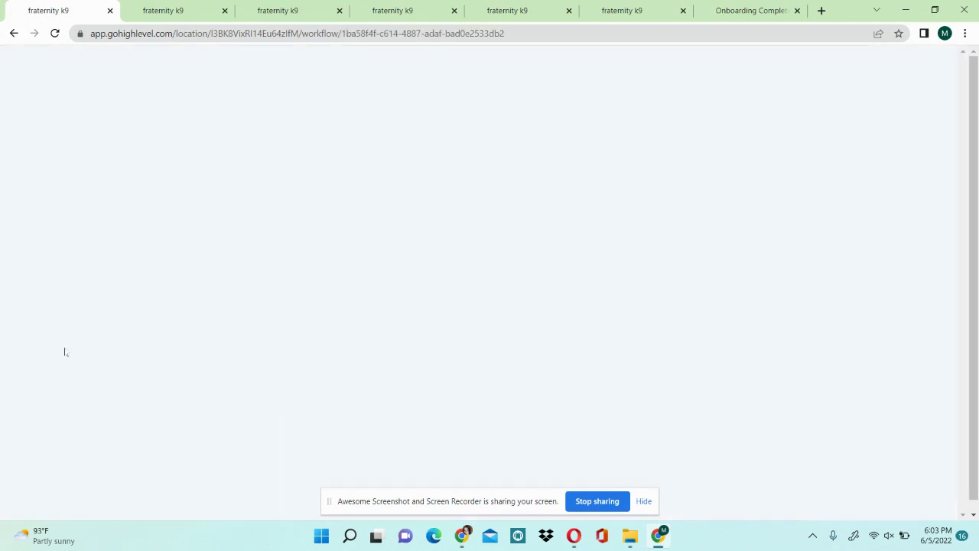
left_click(163, 8)
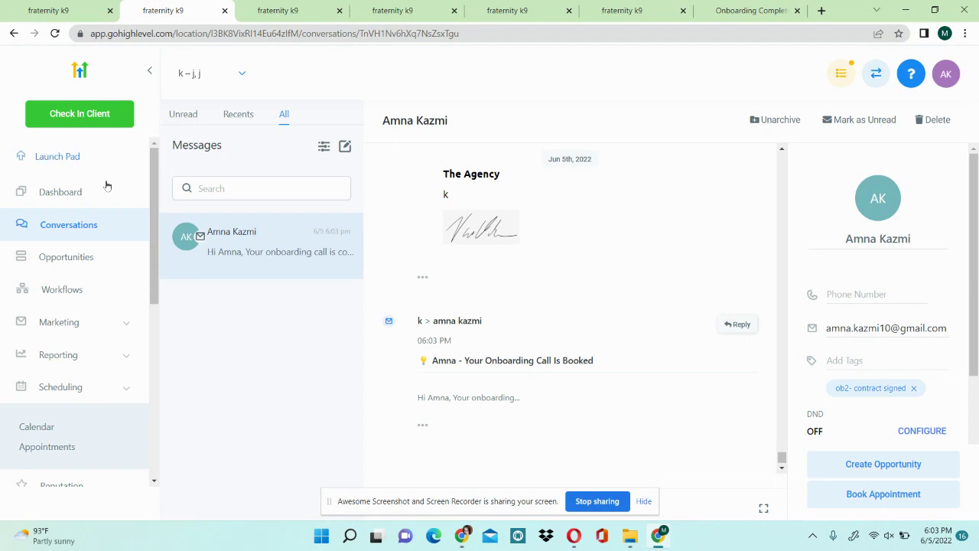
left_click(92, 302)
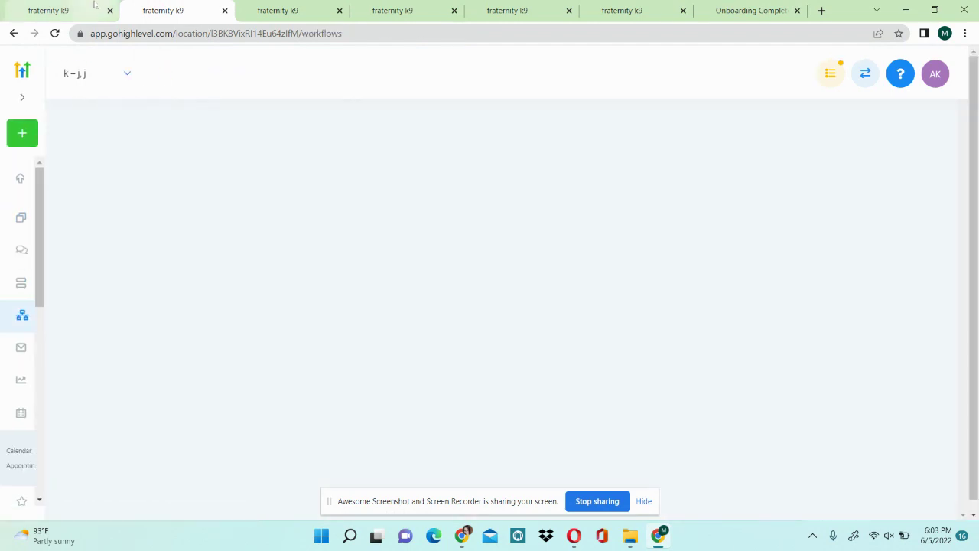
left_click(95, 4)
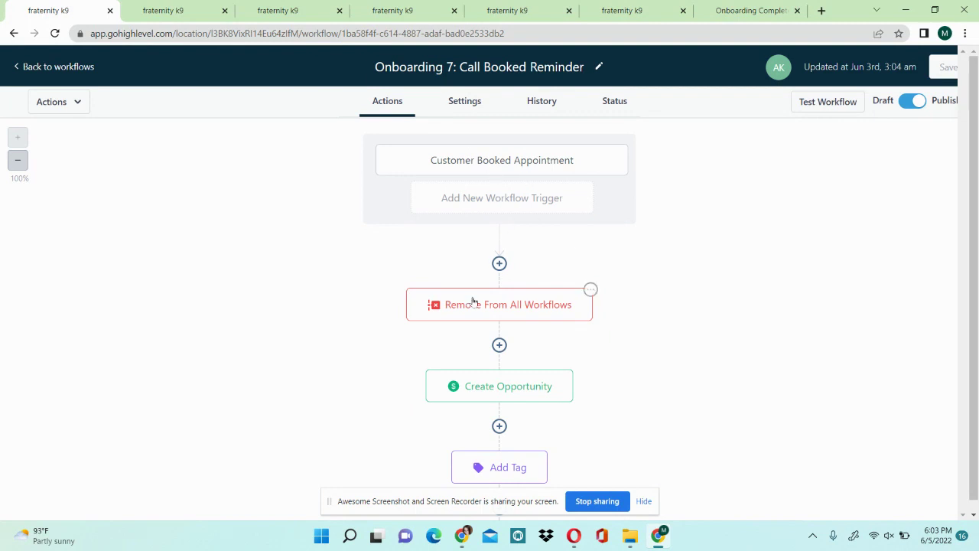
Review which tag the Add Tag action assigns in the Call Booked Reminder workflow
scroll(499, 340, "down", 2)
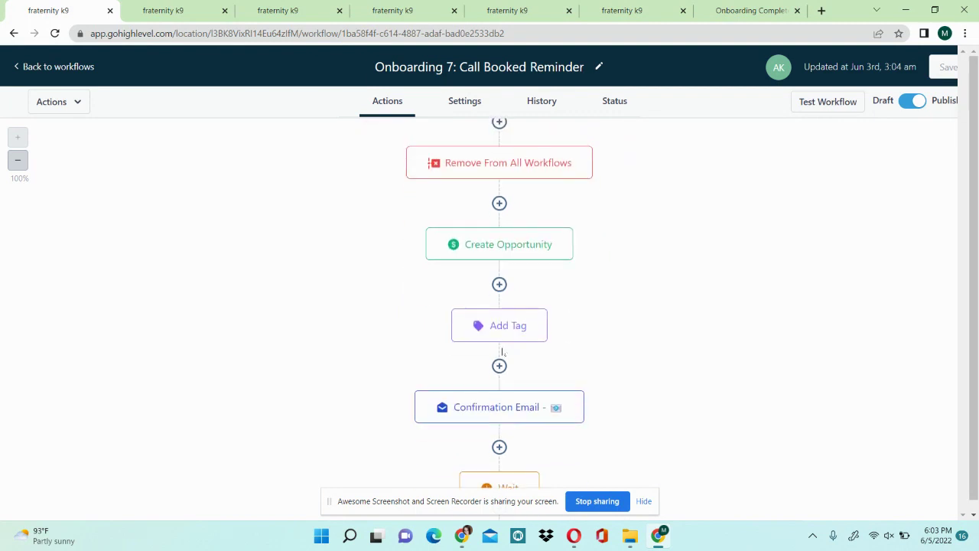
left_click(512, 328)
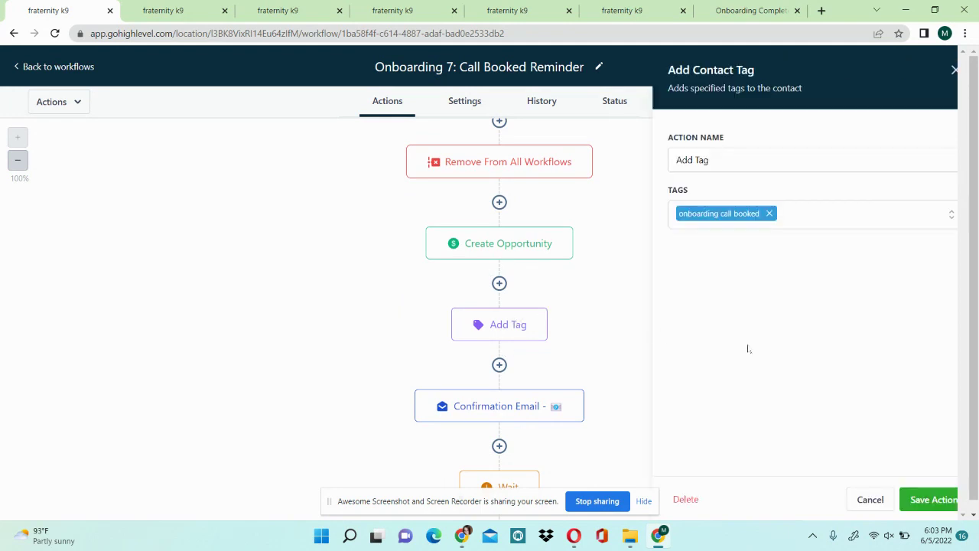
left_click(953, 71)
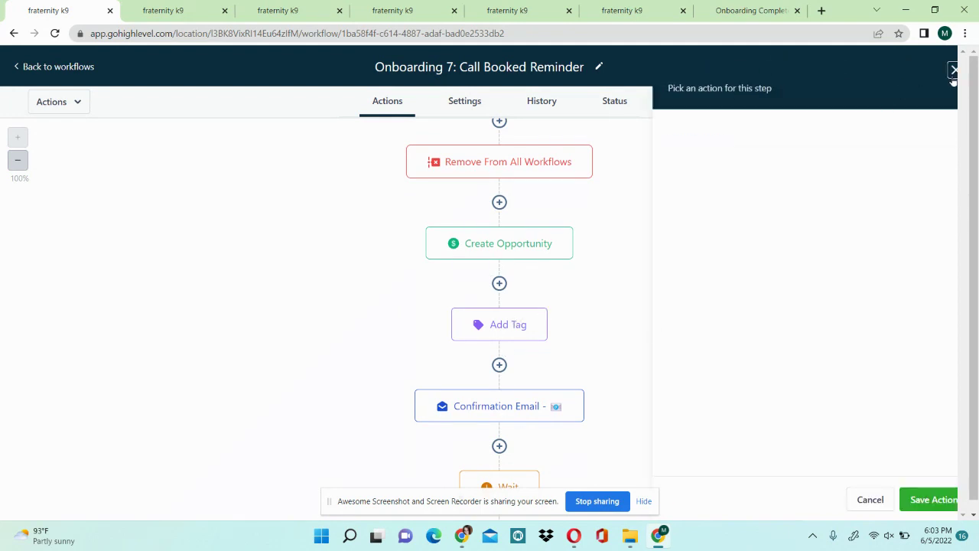
Review the Confirmation, 24 Hours Out and 15 Mins Out emails in the workflow without changes, and return to the workflows list
scroll(719, 285, "down", 2)
left_click(525, 240)
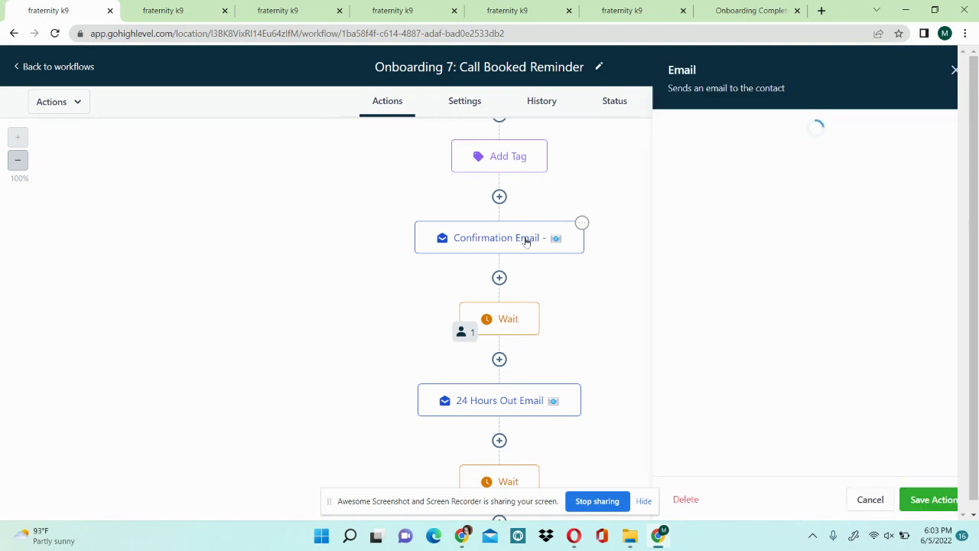
scroll(789, 421, "down", 5)
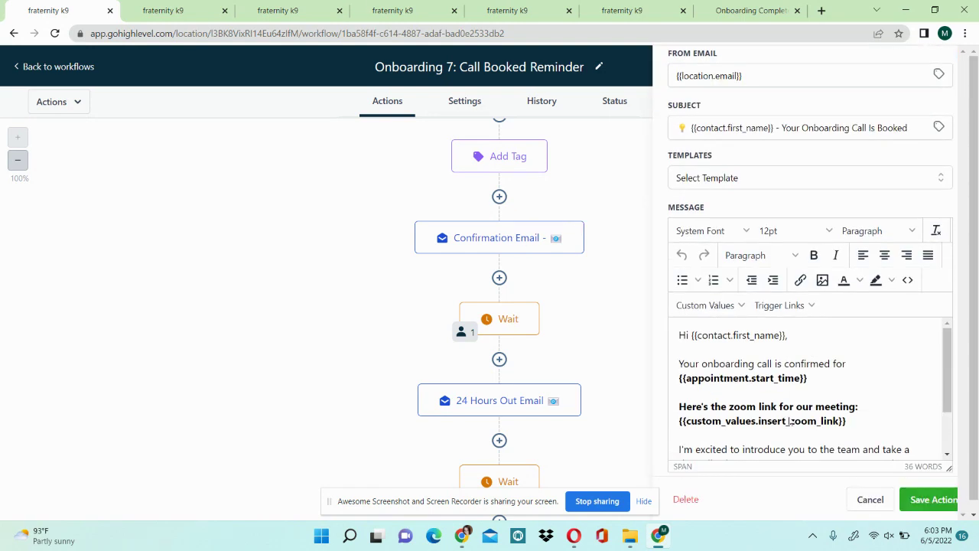
left_click(497, 409)
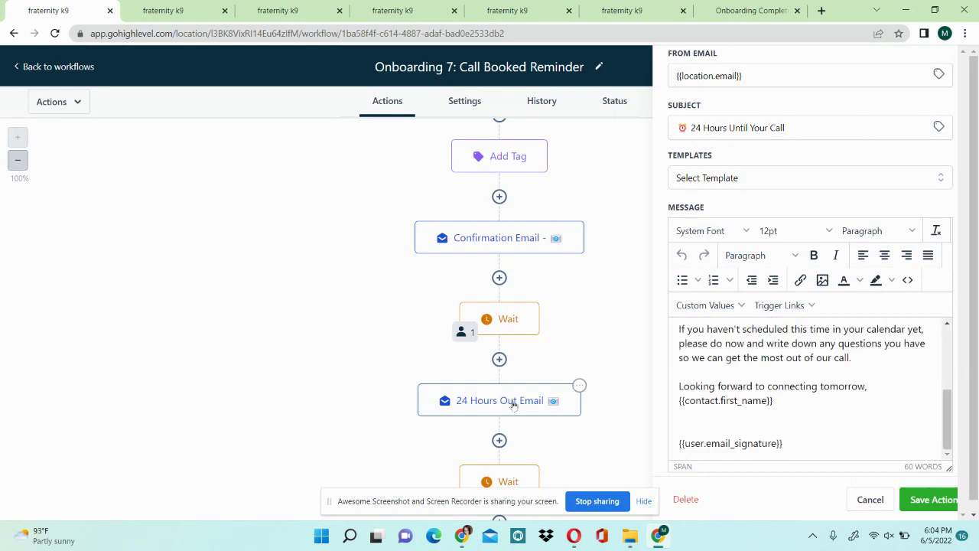
scroll(513, 405, "down", 2)
left_click(513, 399)
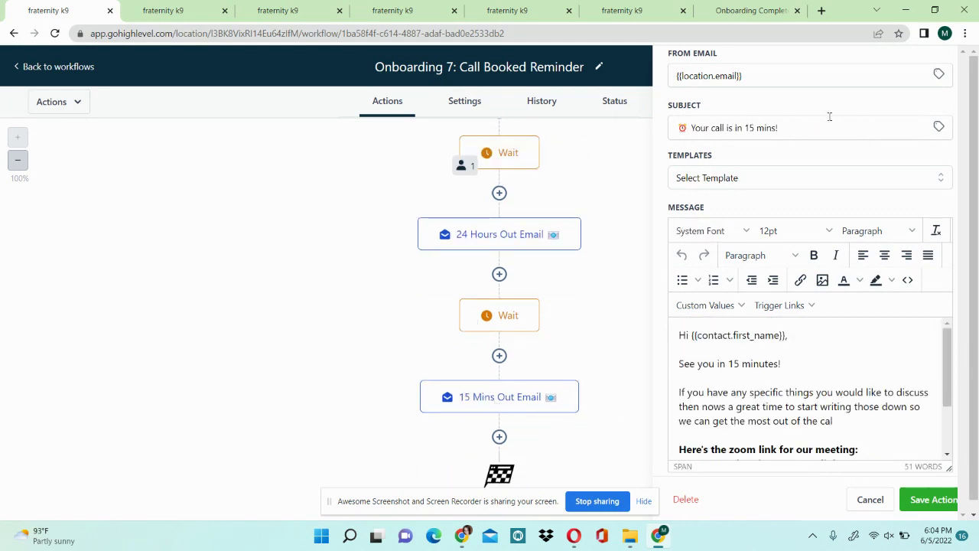
scroll(941, 89, "up", 3)
left_click(945, 70)
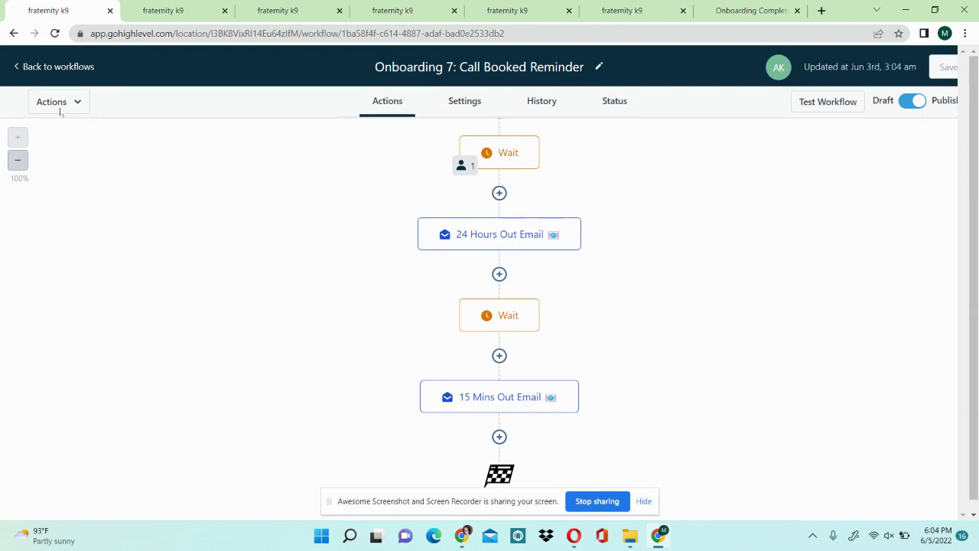
left_click(58, 67)
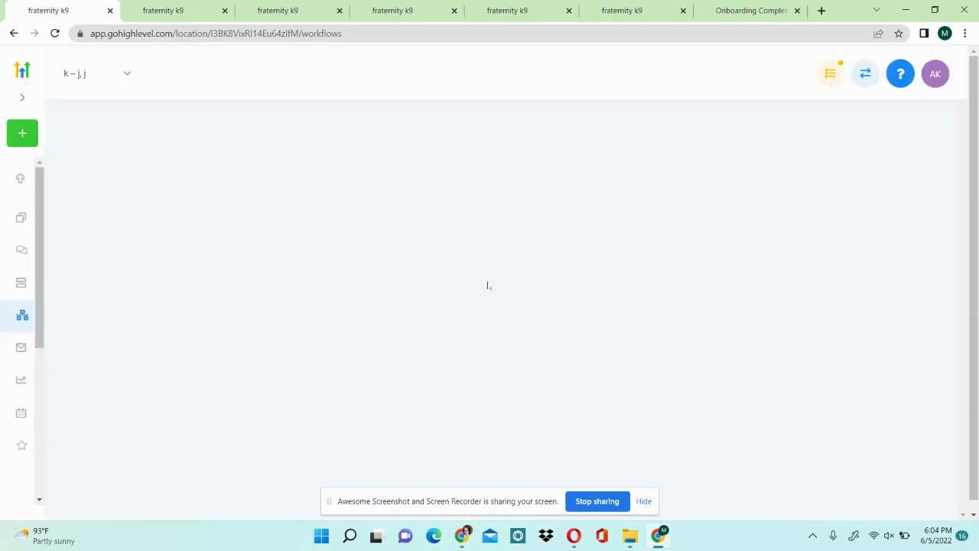
View the Onboarding Complete page, and look over the onboarding workflows list and the marketing email templates
left_click(749, 10)
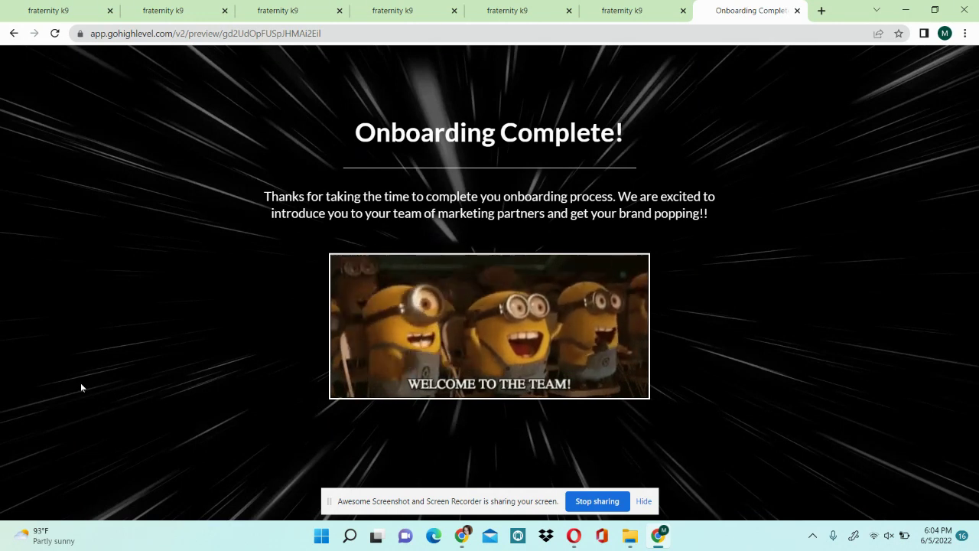
left_click(91, 6)
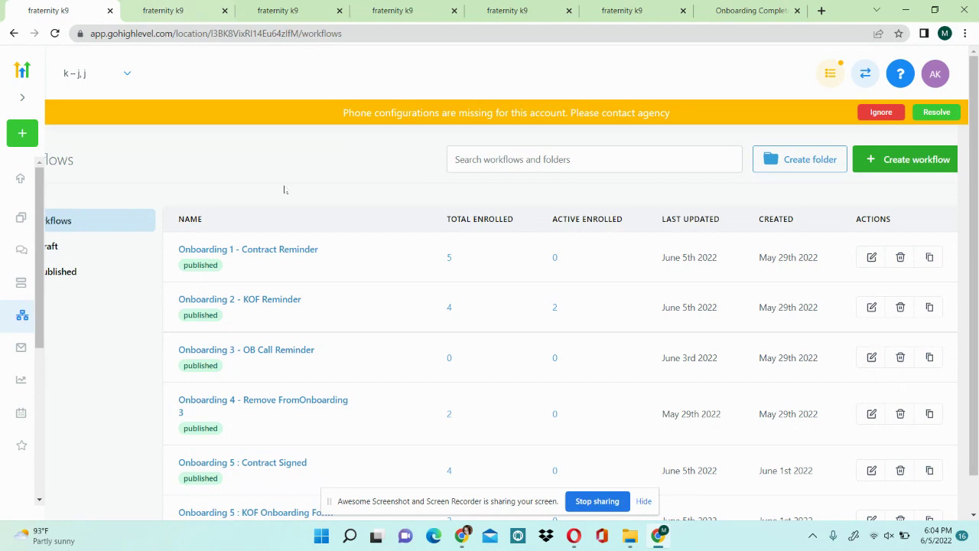
scroll(361, 368, "down", 2)
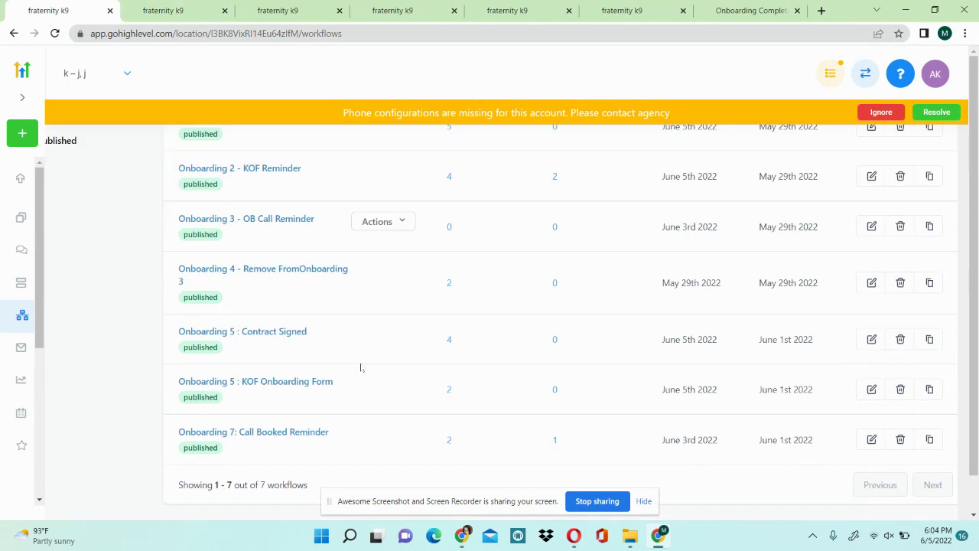
left_click(266, 6)
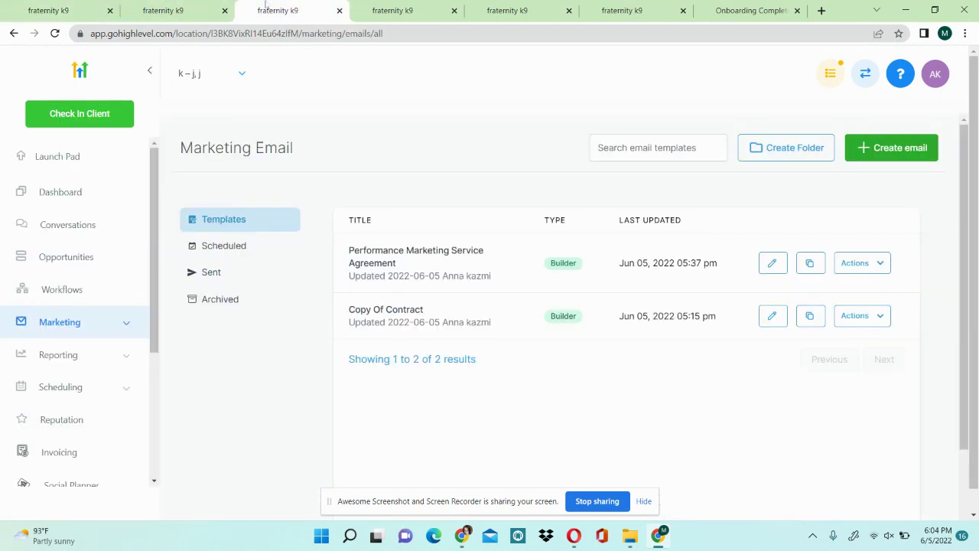